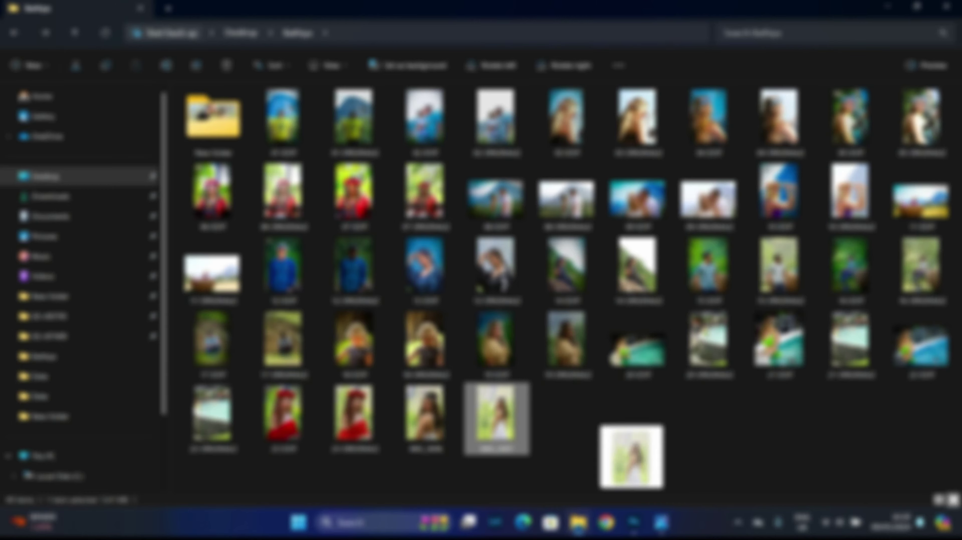
# Drag photo IMG_3697 from File Explorer onto the Untitled-1 canvas
pyautogui.moveTo(496, 418); pyautogui.dragTo(634, 522)
# Commit the placed photo, duplicate it, and blur the background at 5.2-pixel Gaussian radius
pyautogui.press('Return')
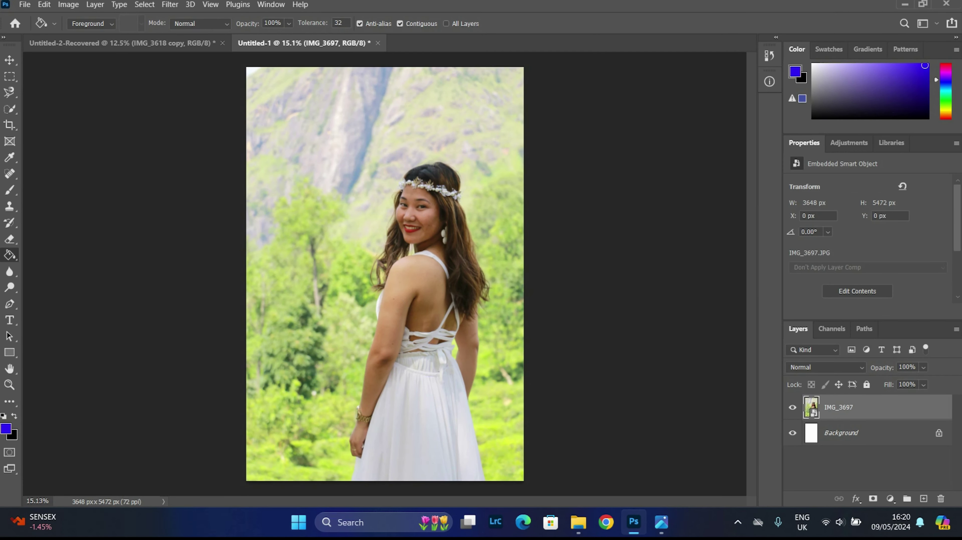
pyautogui.hotkey('ctrl', 'j')
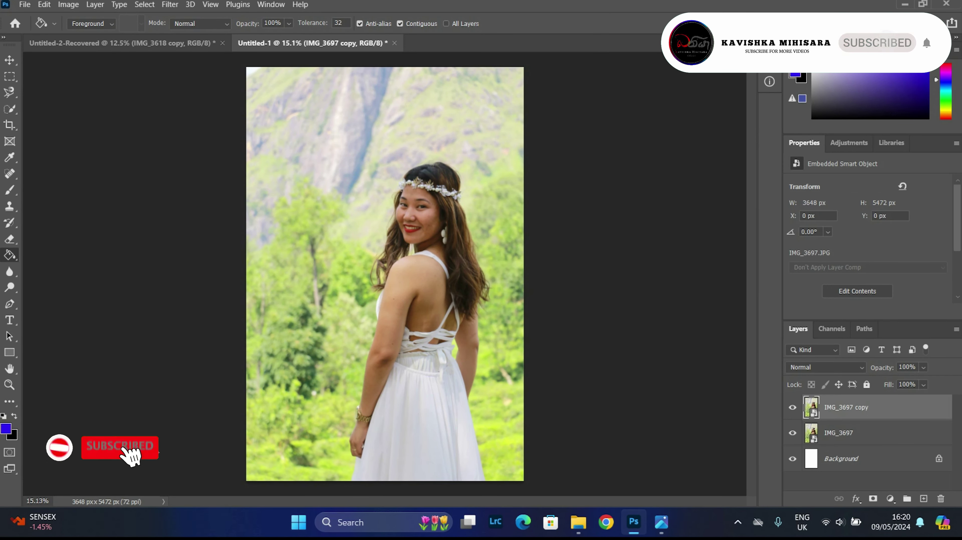
pyautogui.hotkey('ctrl', 'f')
pyautogui.click(365, 211)
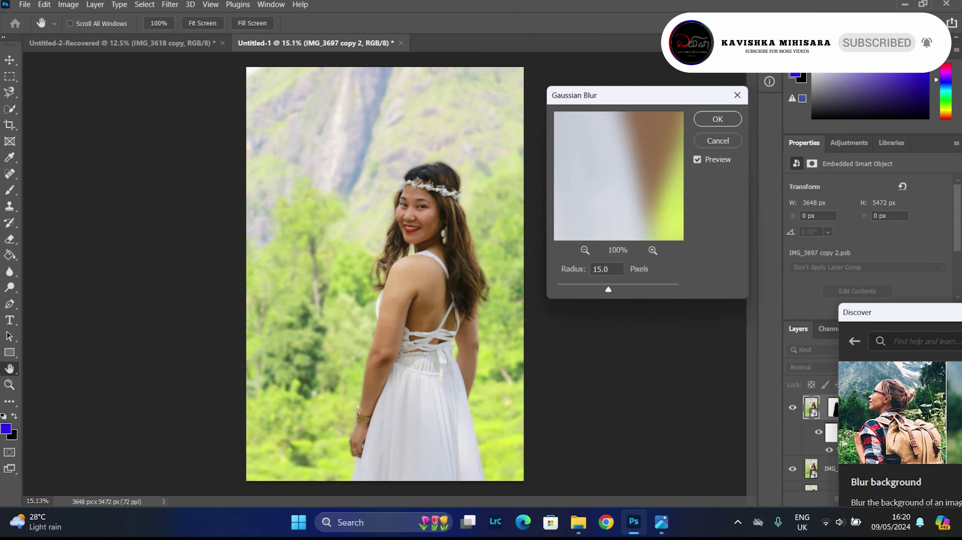
pyautogui.moveTo(608, 289)
pyautogui.mouseDown()
pyautogui.moveTo(557, 289)
pyautogui.moveTo(600, 289)
pyautogui.mouseUp()
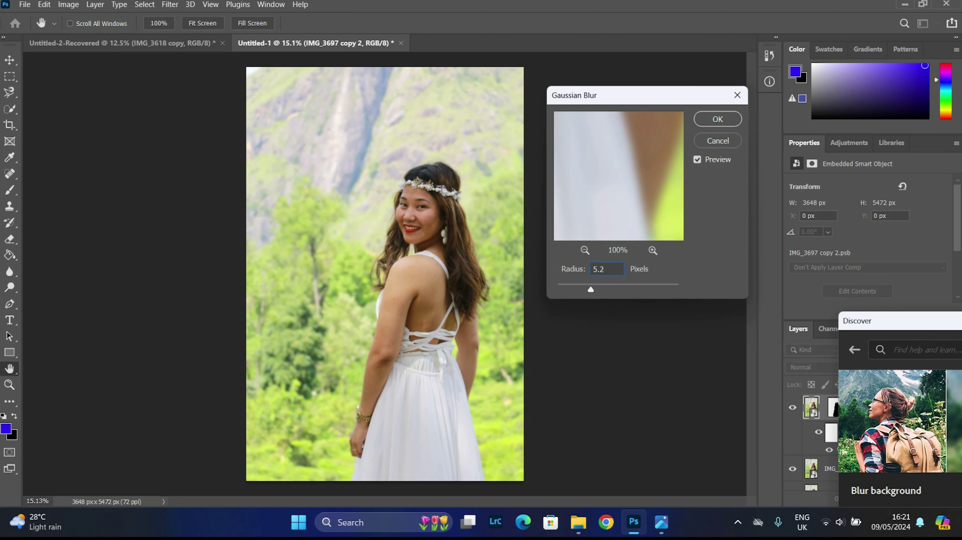
pyautogui.press('Return')
pyautogui.press('g')
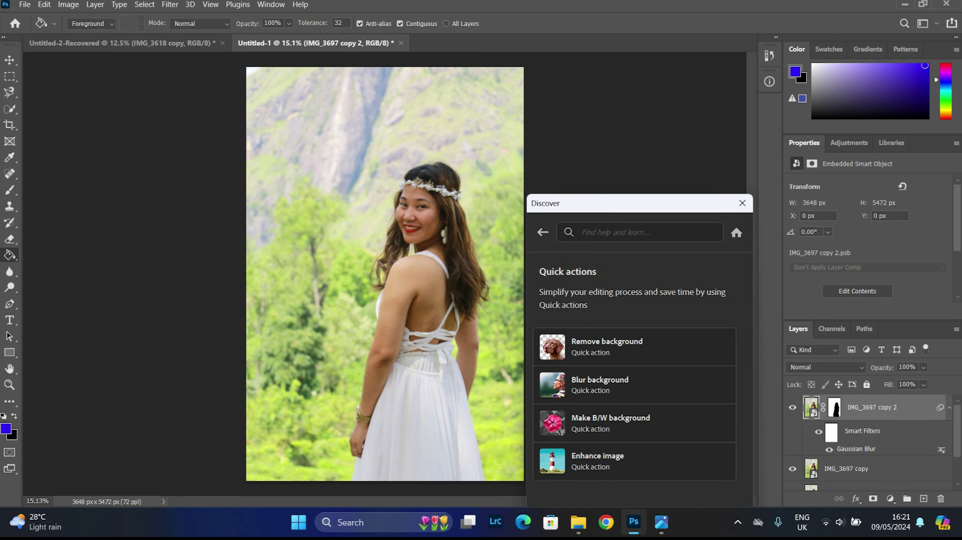
# Flatten the image into one layer, discarding hidden layers
pyautogui.click(605, 383)
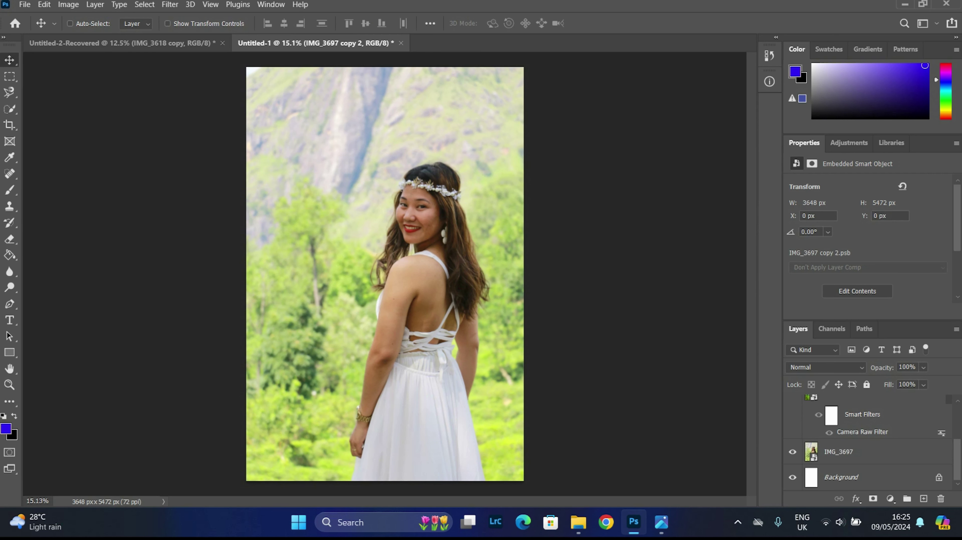
pyautogui.rightClick(883, 452)
pyautogui.click(794, 399)
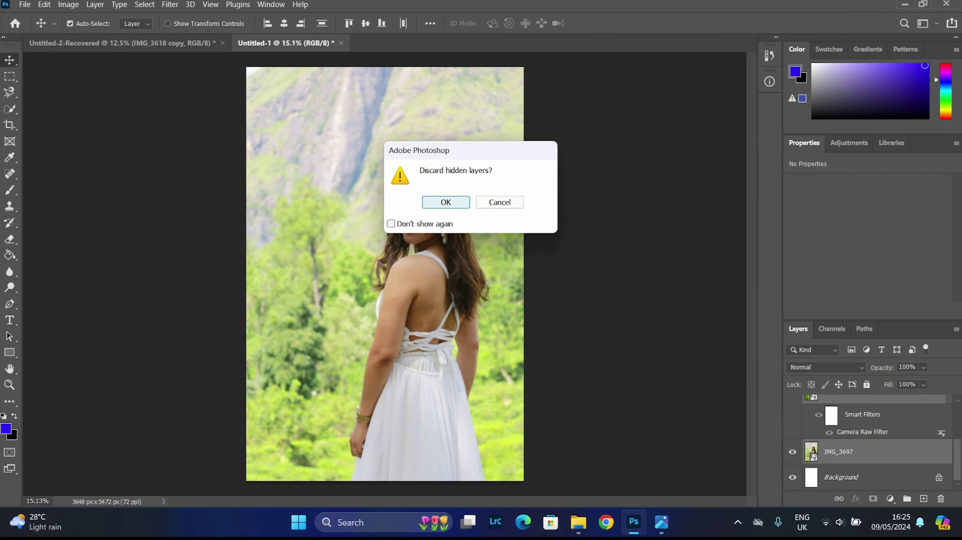
pyautogui.press('Return')
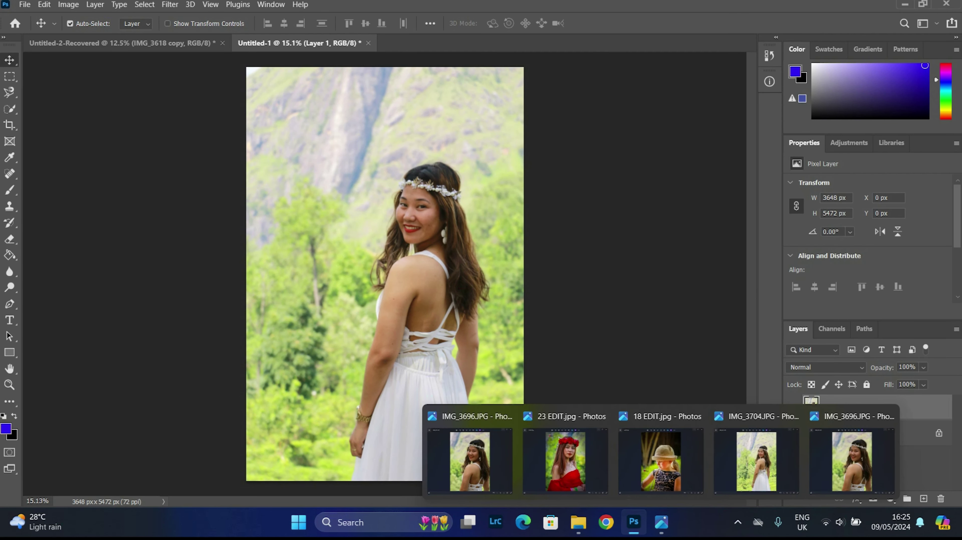
# In Camera Raw Filter, set contrast to +18 and highlights to -68
pyautogui.press('ctrl')
pyautogui.hotkey('ctrl', 'shift', 'a')
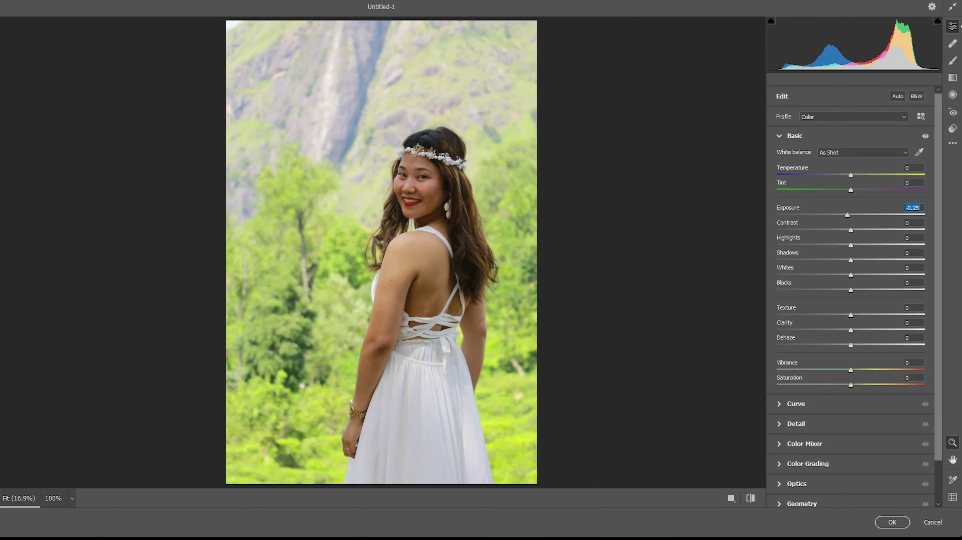
pyautogui.press('Tab')
pyautogui.write('18')
pyautogui.press('Return')
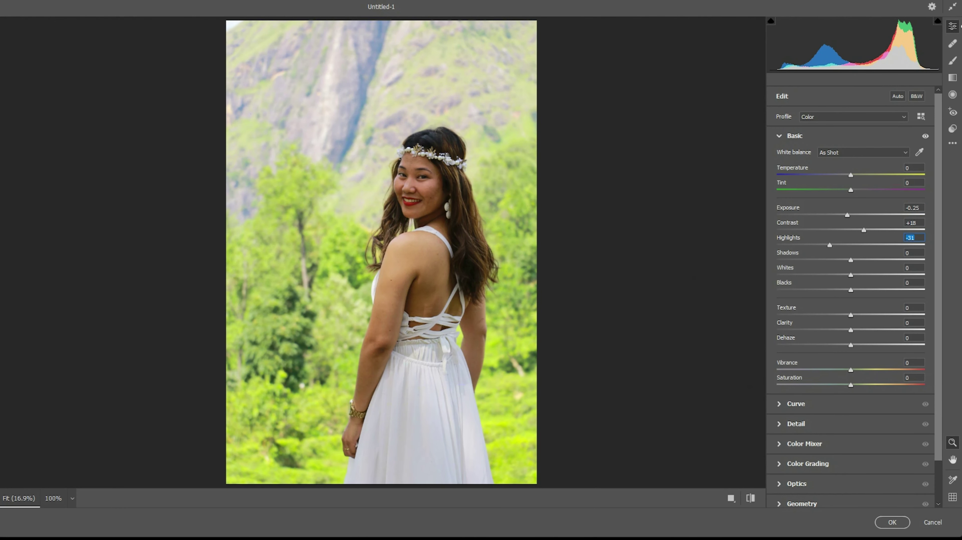
pyautogui.write('-68')
pyautogui.press('Return')
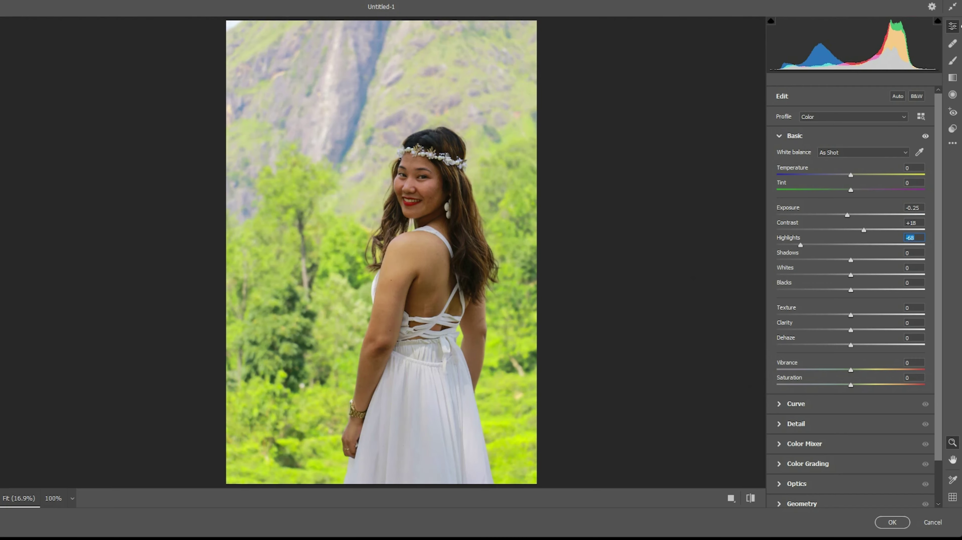
# Lift shadows to +59, lower whites to -42 and blacks to -21
pyautogui.press('Tab')
pyautogui.write('59')
pyautogui.press('Return')
pyautogui.write('-42')
pyautogui.press('Return')
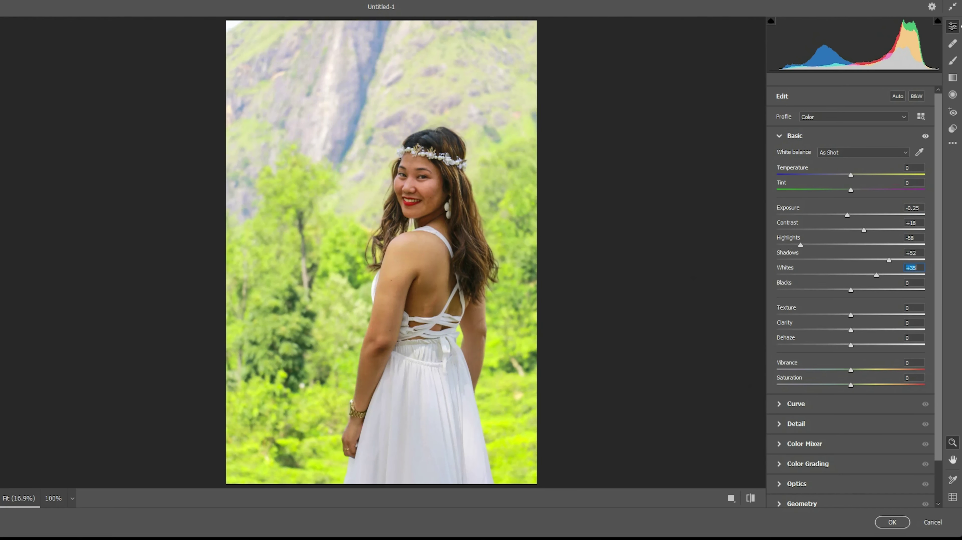
pyautogui.write('+8-21')
pyautogui.press('Return')
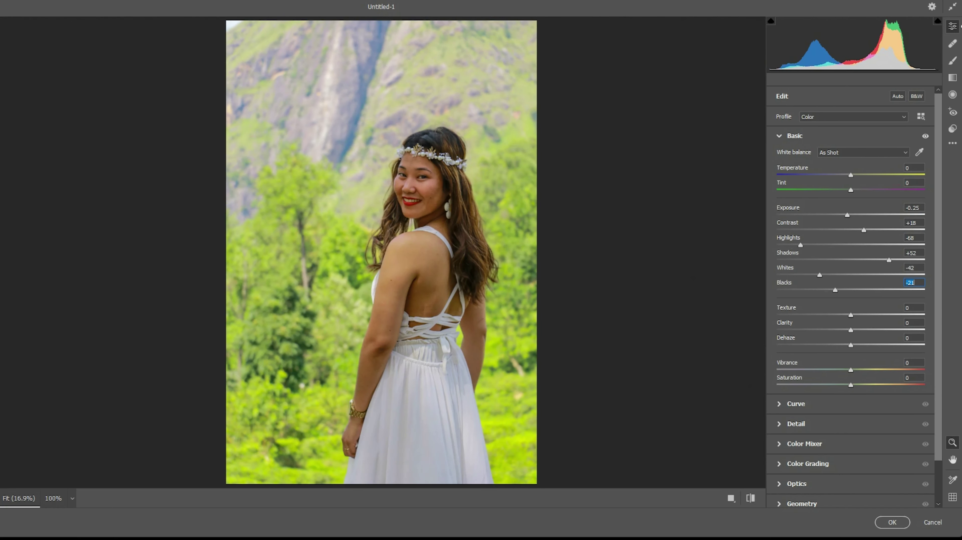
pyautogui.write('-8')
# Boost vibrance to +35 and set vignetting to -41
pyautogui.press('Tab')
pyautogui.press('Tab')
pyautogui.press('Tab')
pyautogui.write('35')
pyautogui.press('Return')
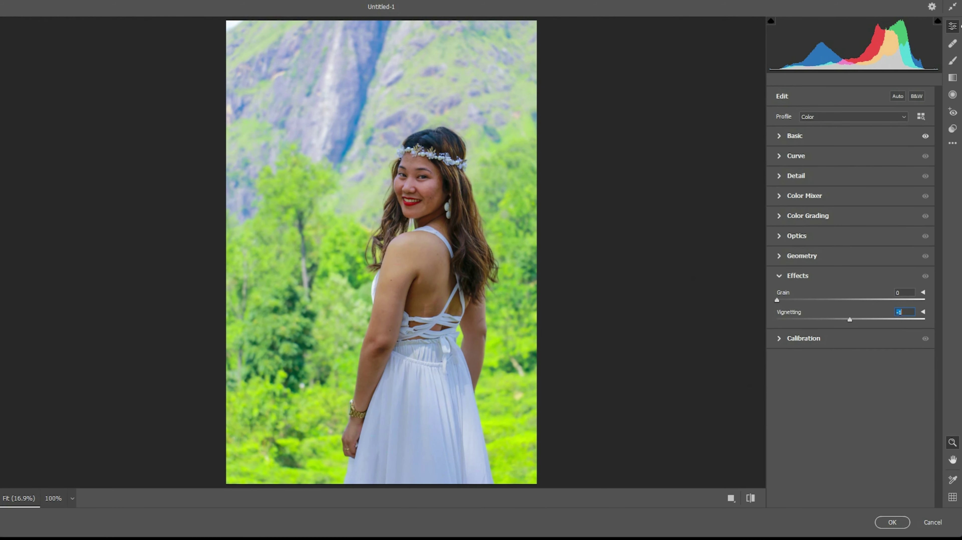
pyautogui.write('49')
pyautogui.press('Return')
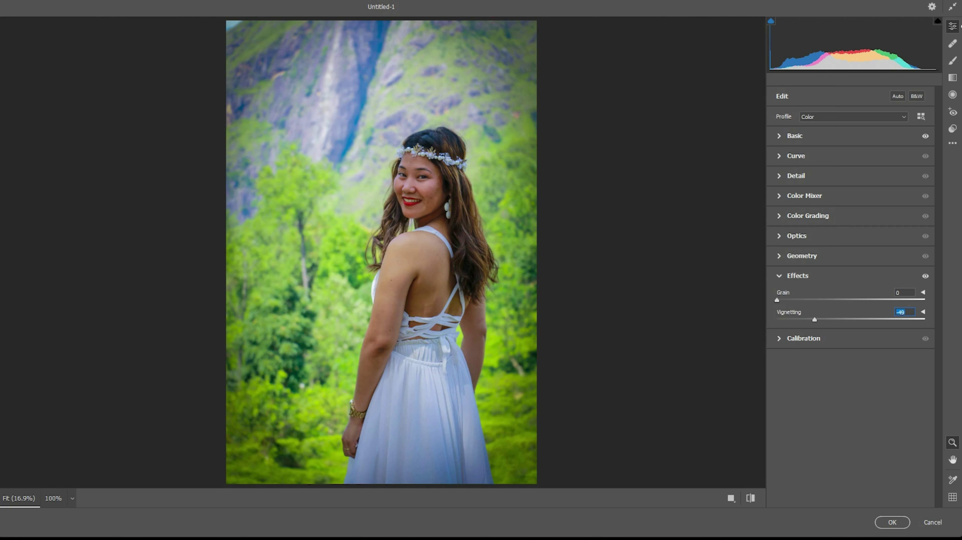
pyautogui.write('-41')
pyautogui.press('Return')
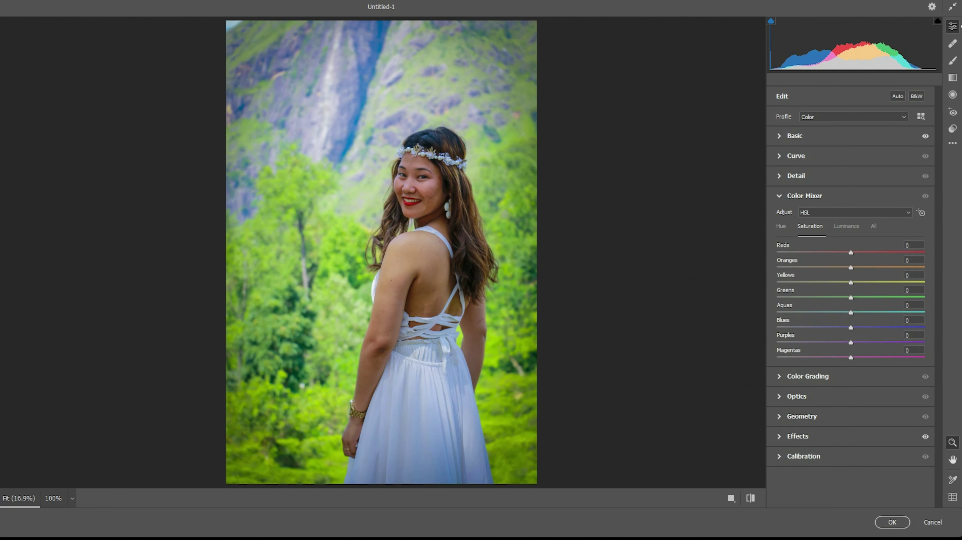
# Adjust oranges, yellows and greens HSL saturation, reset exposure to 0, and apply the filter
pyautogui.press('Tab')
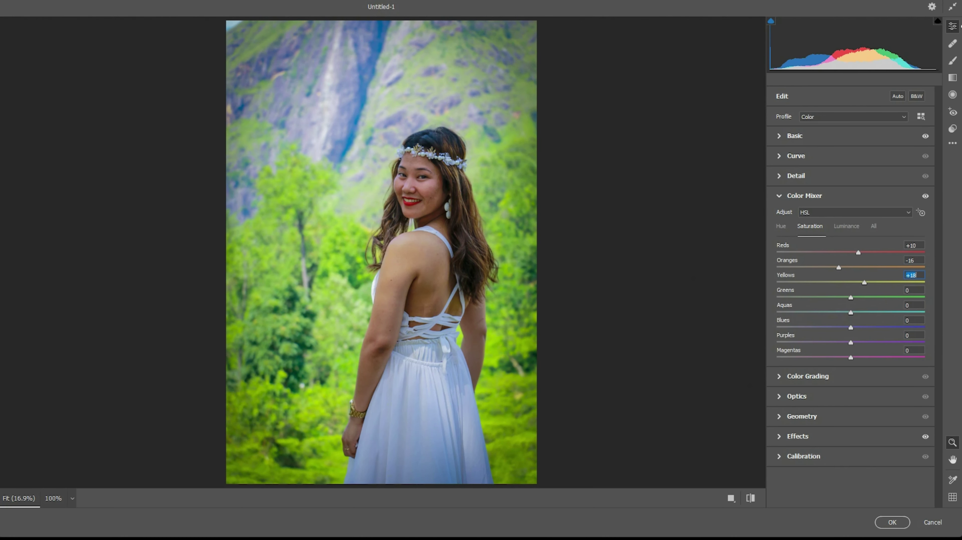
pyautogui.write('-12')
pyautogui.press('Return')
pyautogui.write('65')
pyautogui.press('Tab')
pyautogui.write('34')
pyautogui.press('Return')
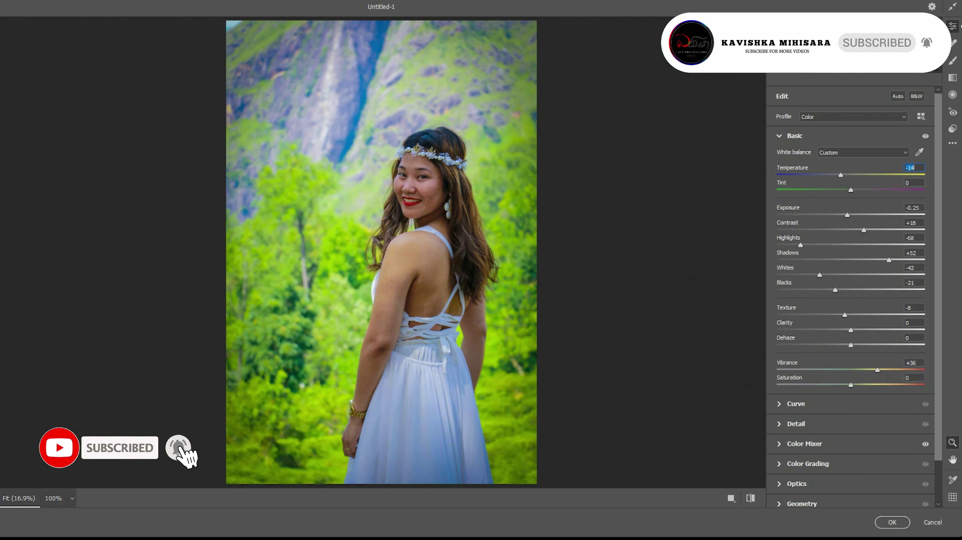
pyautogui.write('0.10')
pyautogui.press('Return')
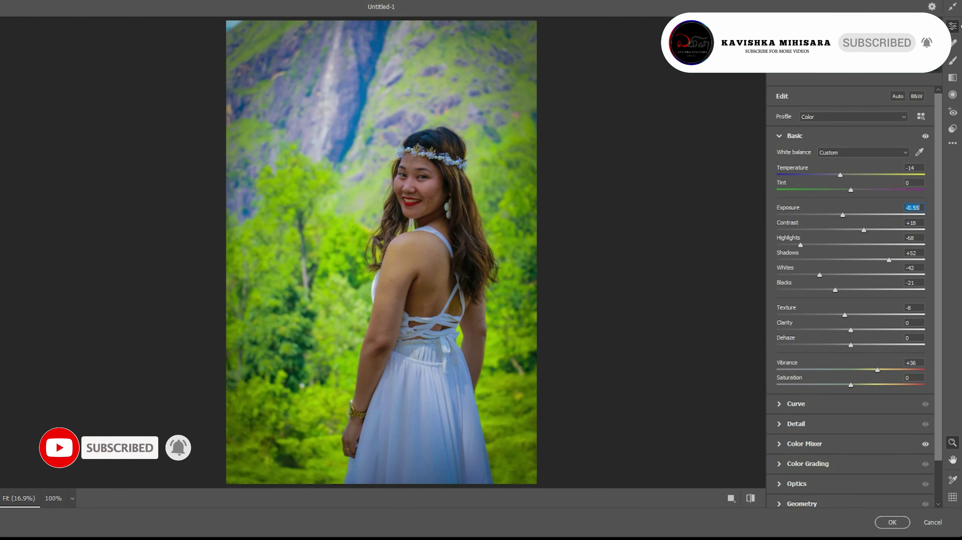
pyautogui.press('Return')
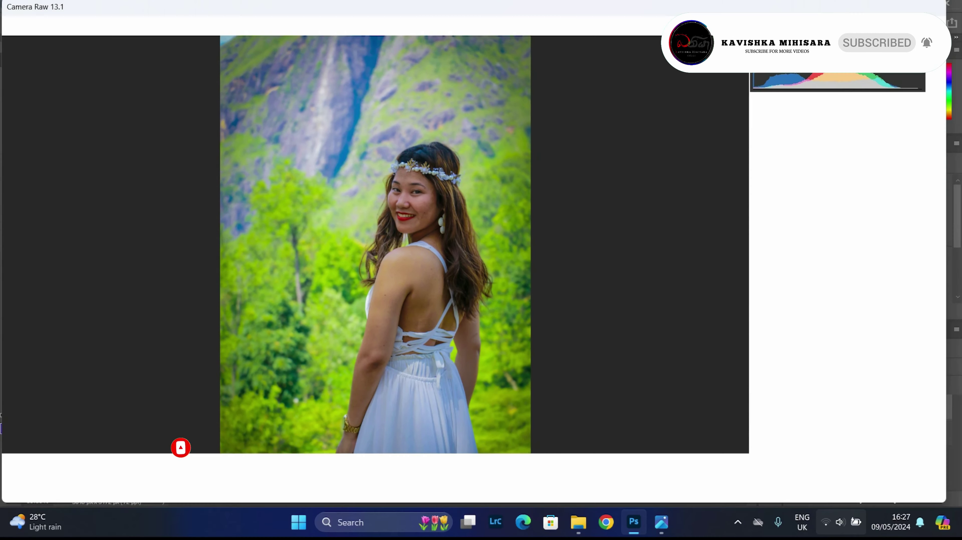
# Remove the skin marks on her shoulder and back with the Content-Aware Spot Healing Brush
pyautogui.scroll(5, 432, 208)
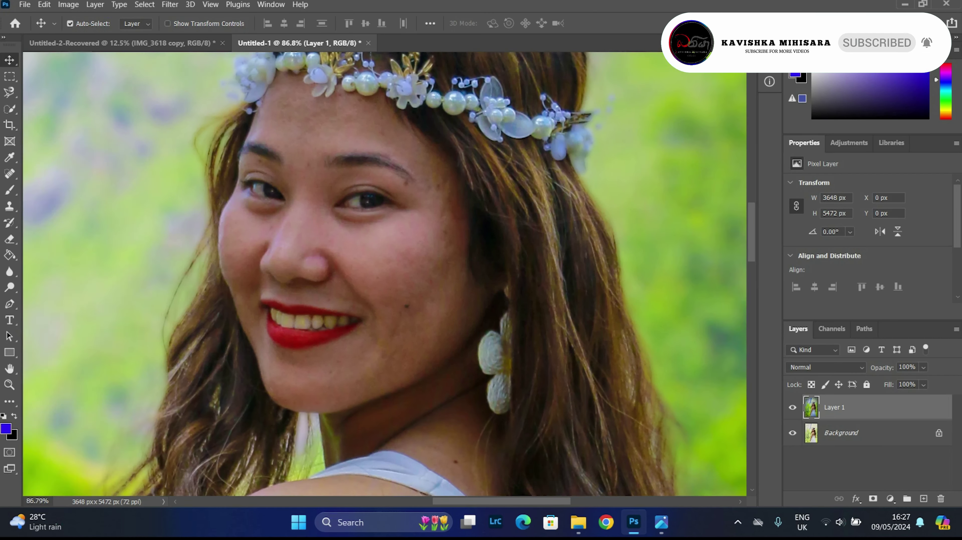
pyautogui.press('j')
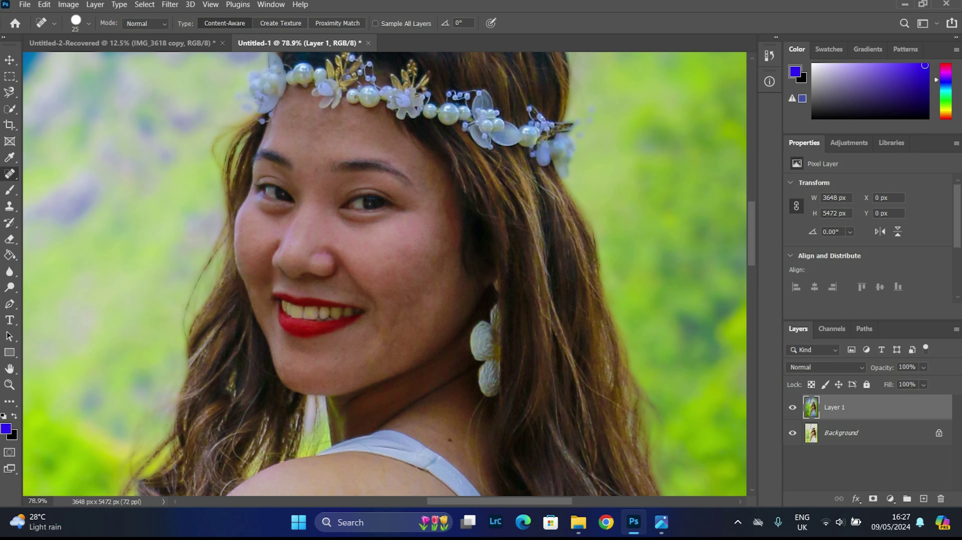
pyautogui.scroll(-5, 385, 274)
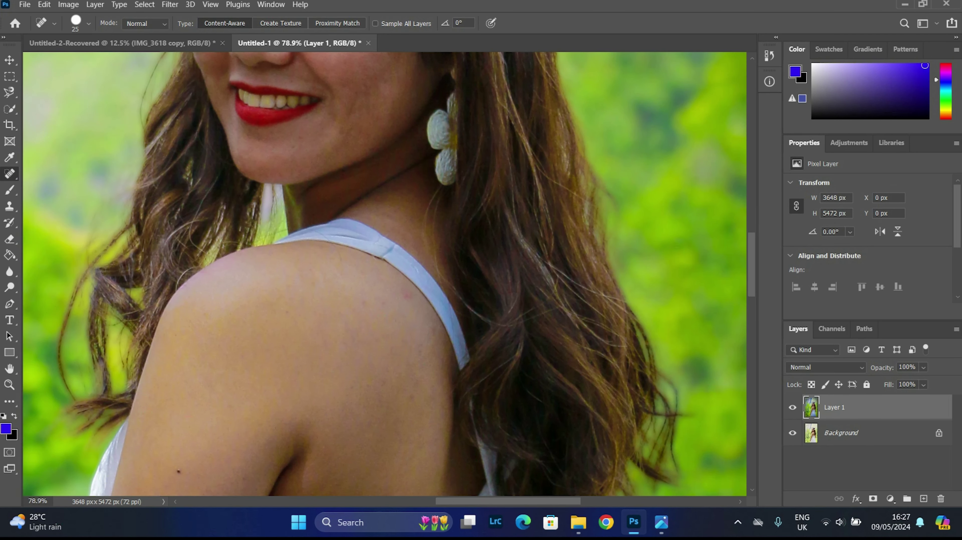
pyautogui.scroll(-4, 385, 274)
pyautogui.scroll(-2, 385, 274)
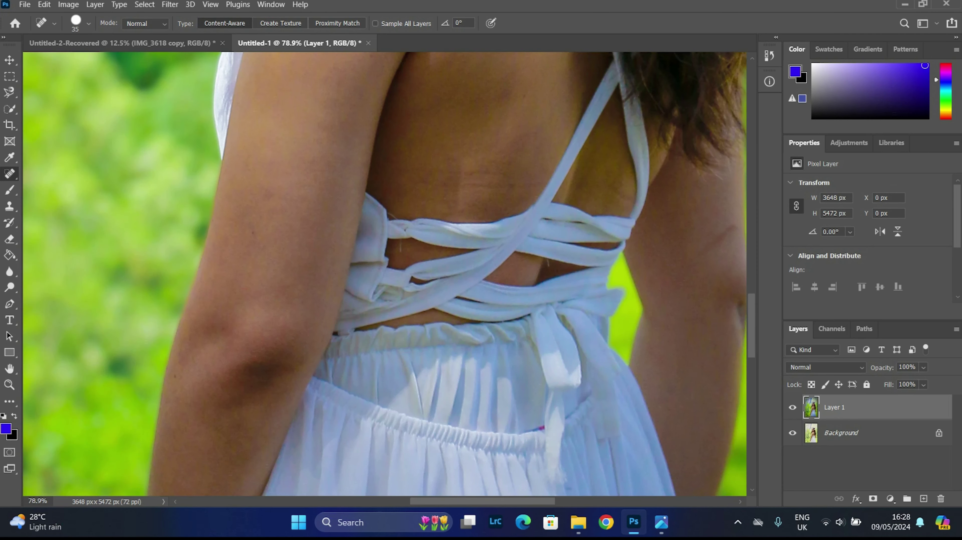
pyautogui.moveTo(410, 182)
pyautogui.mouseDown()
pyautogui.moveTo(521, 182)
pyautogui.moveTo(508, 171)
pyautogui.mouseUp()
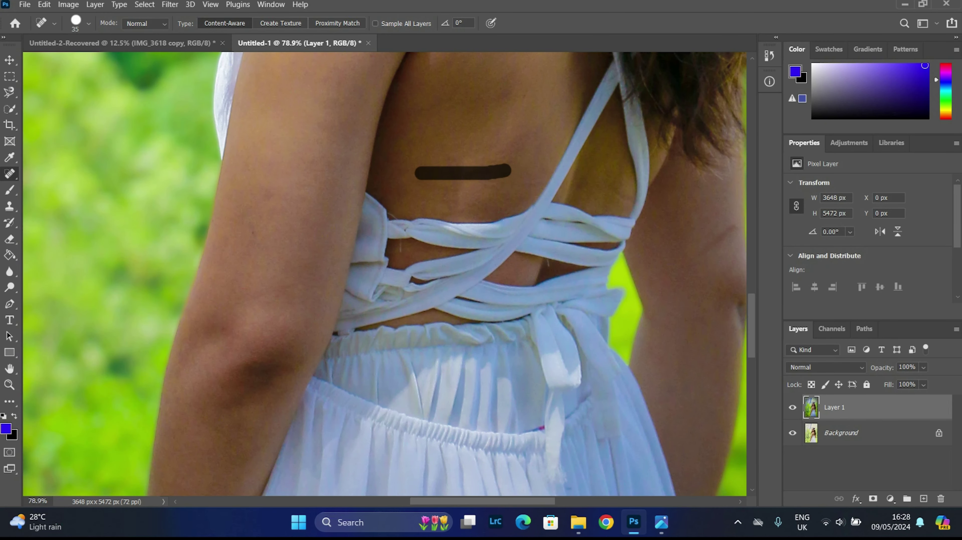
pyautogui.scroll(-5, 384, 273)
pyautogui.scroll(5, 386, 275)
pyautogui.scroll(1, 386, 275)
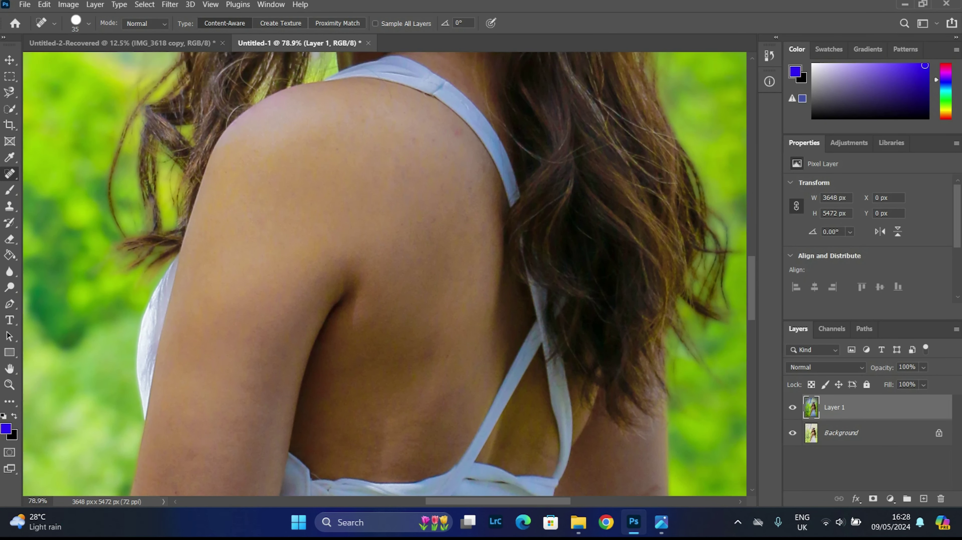
pyautogui.scroll(4, 386, 275)
pyautogui.scroll(5, 386, 275)
pyautogui.hotkey('ctrl', '0')
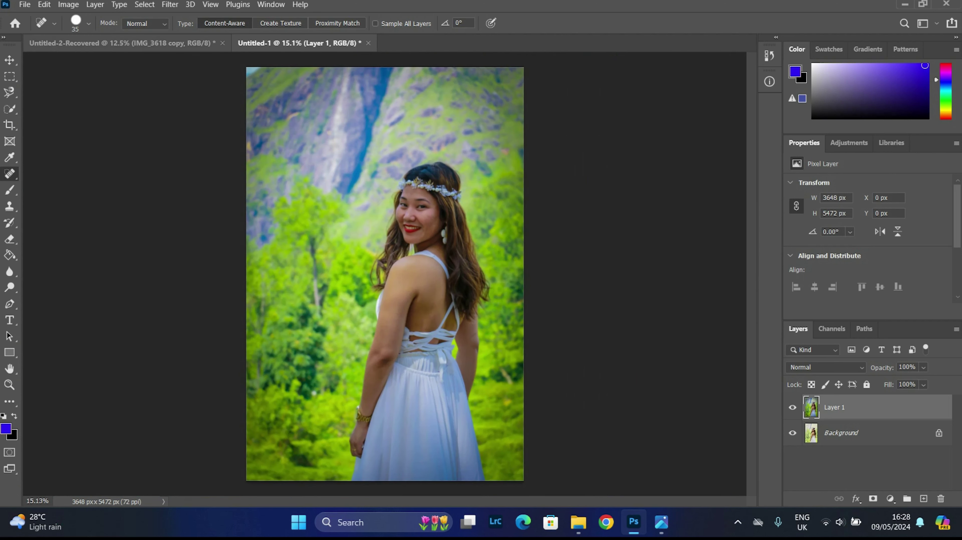
# Select the woman against the hillside using the Magnetic Lasso and Select and Mask
pyautogui.click(9, 60)
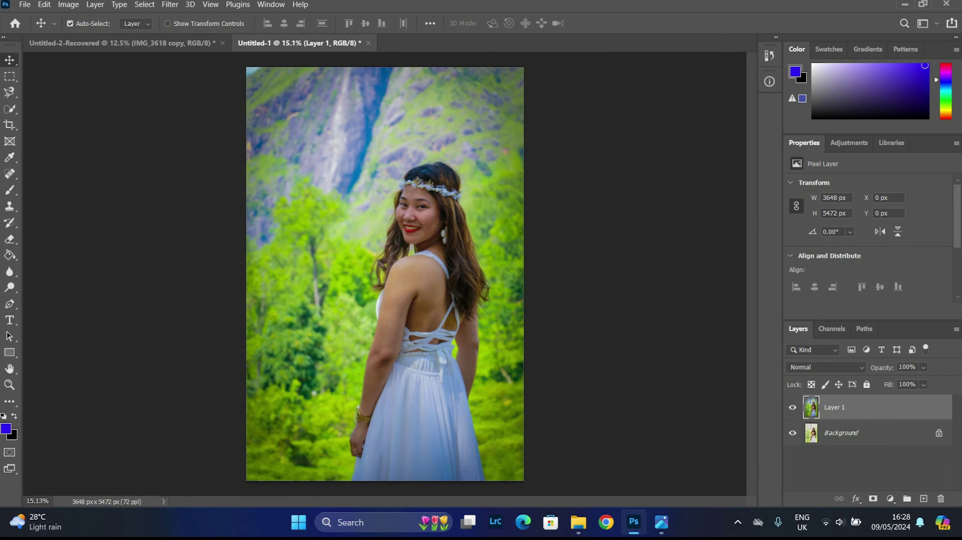
pyautogui.rightClick(9, 92)
pyautogui.click(56, 117)
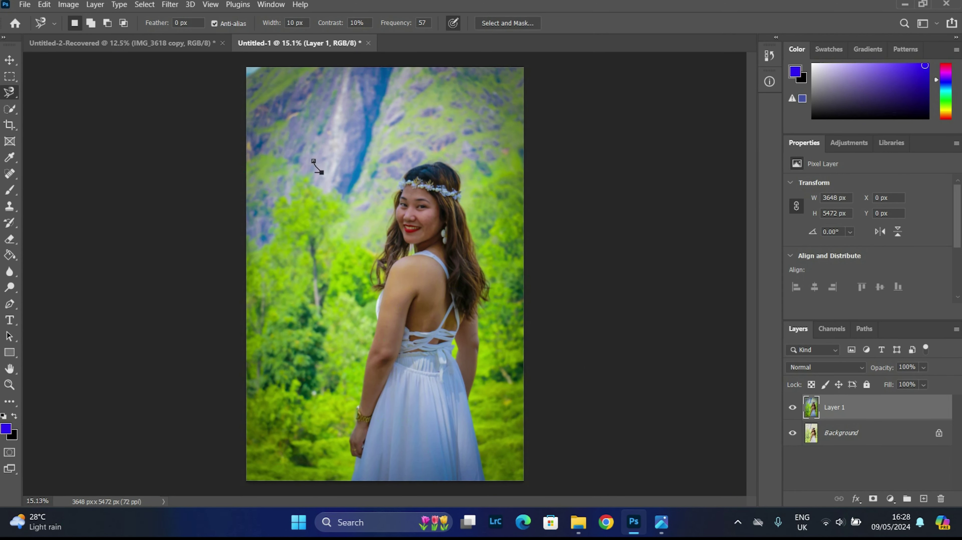
pyautogui.hotkey('ctrl', 'alt', 'r')
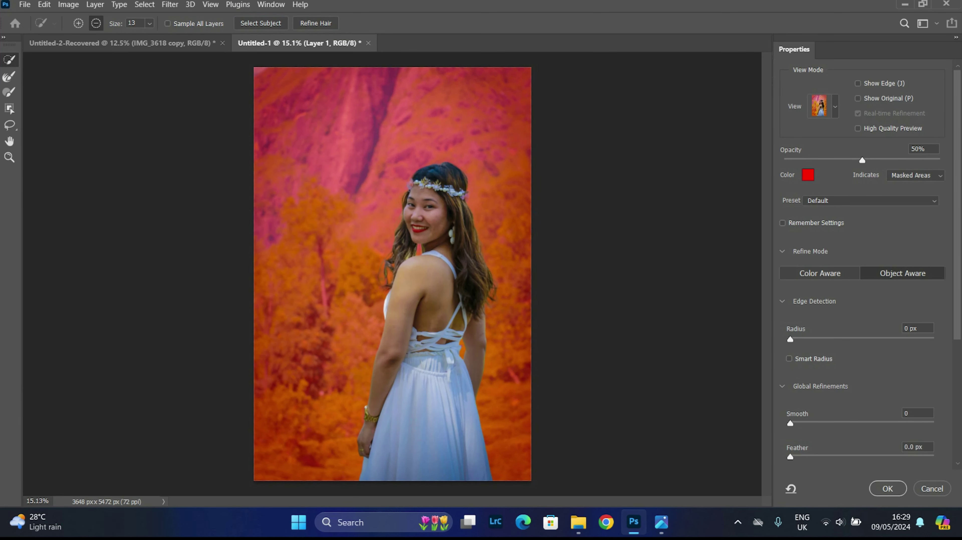
pyautogui.press('Return')
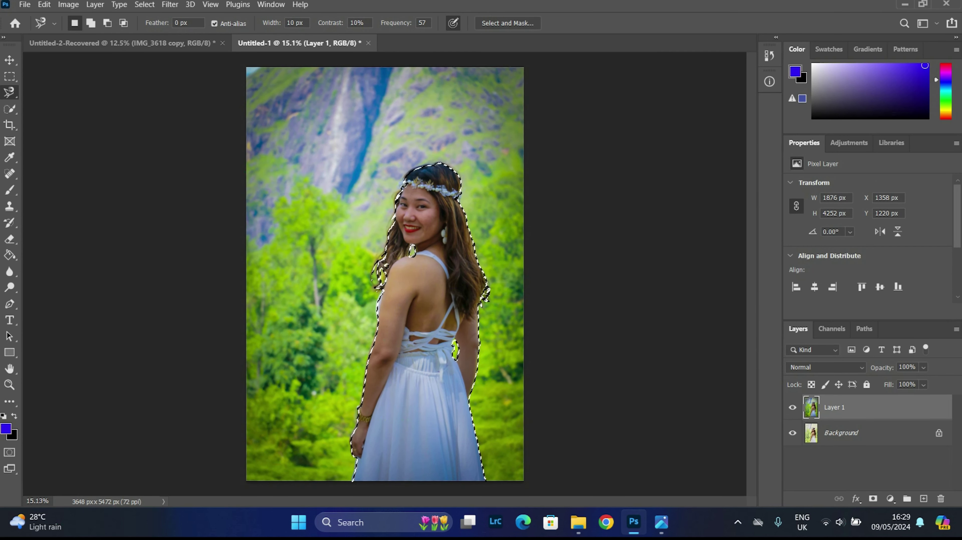
# In Camera Raw, set the woman's exposure to +0.80 and contrast to -31
pyautogui.hotkey('ctrl', 'shift', 'a')
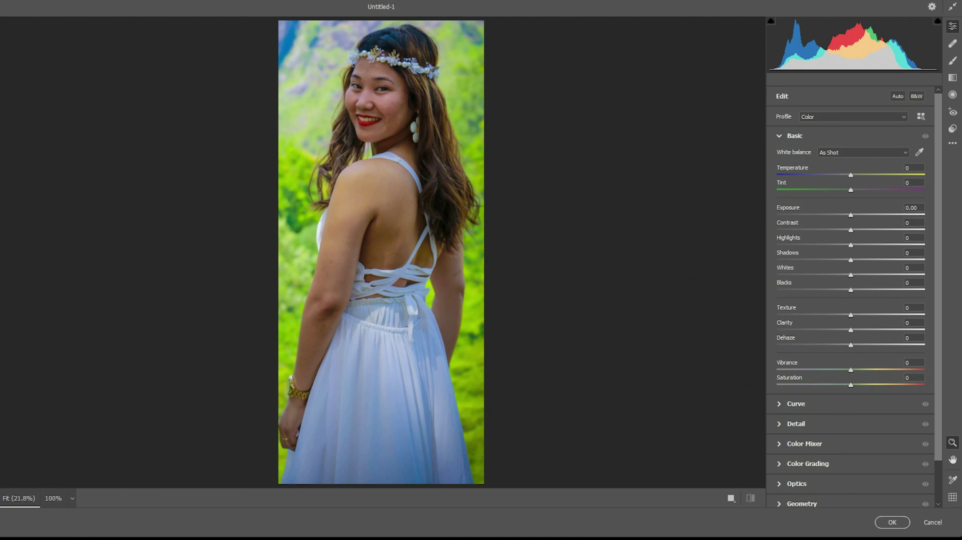
pyautogui.write('0.8')
pyautogui.press('Return')
pyautogui.press('Tab')
pyautogui.write('5')
pyautogui.press('Return')
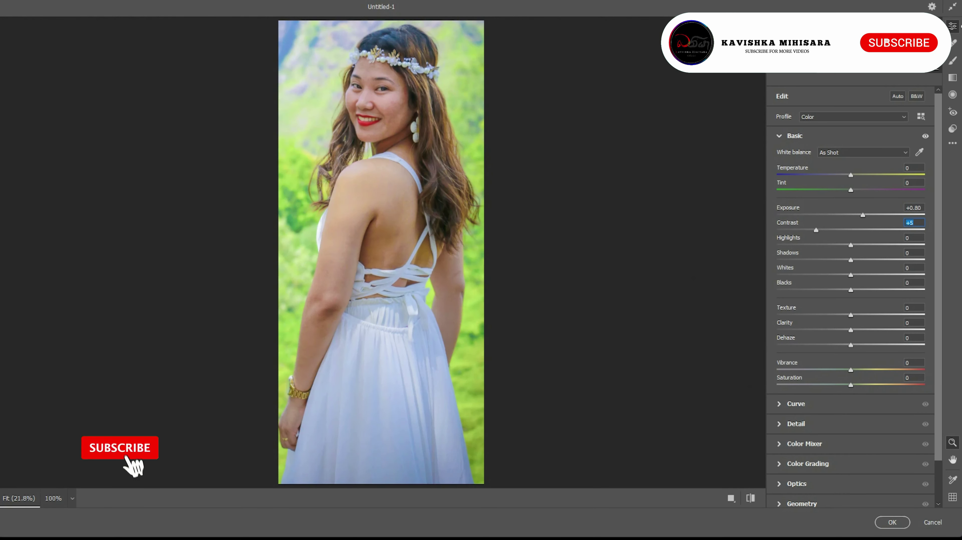
pyautogui.write('-31')
pyautogui.press('Return')
pyautogui.press('Tab')
# Set highlights +18, shadows -24 and vibrance +63 on the woman, and apply
pyautogui.write('-49')
pyautogui.press('Return')
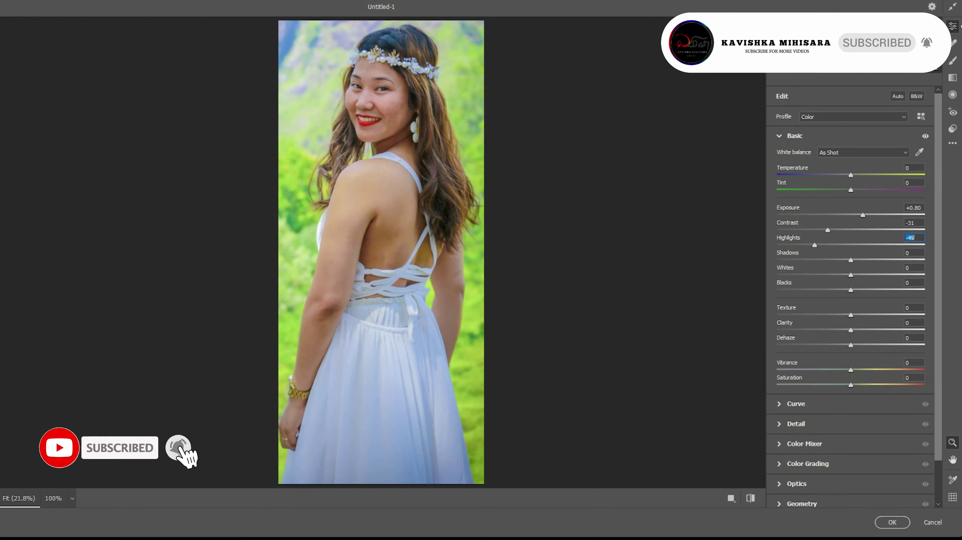
pyautogui.write('18')
pyautogui.press('Return')
pyautogui.press('Tab')
pyautogui.write('-34')
pyautogui.press('Return')
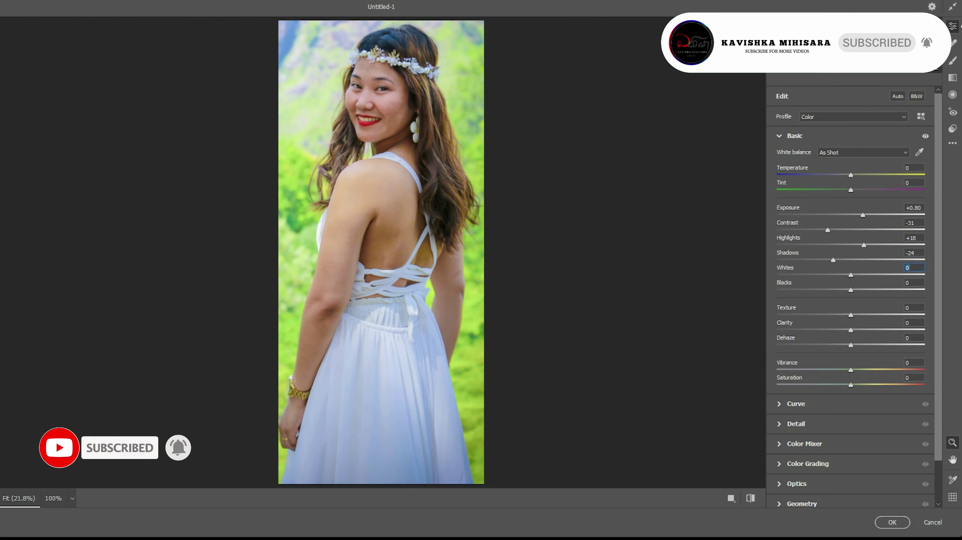
pyautogui.write('-38')
pyautogui.press('Return')
pyautogui.write('+63')
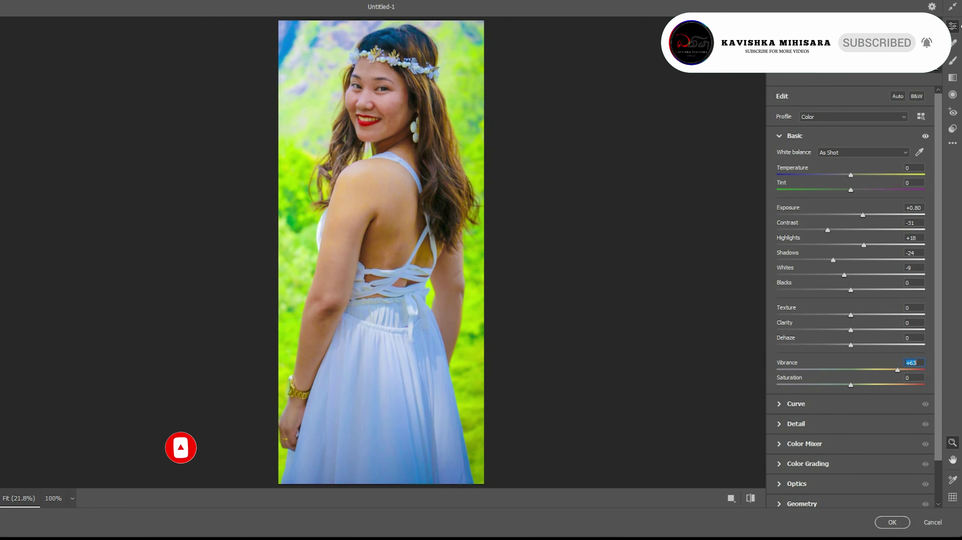
pyautogui.click(892, 522)
# Deselect the woman and darken the whole photo to exposure -0.35 with -14 vignetting
pyautogui.hotkey('ctrl', 'd')
pyautogui.press('v')
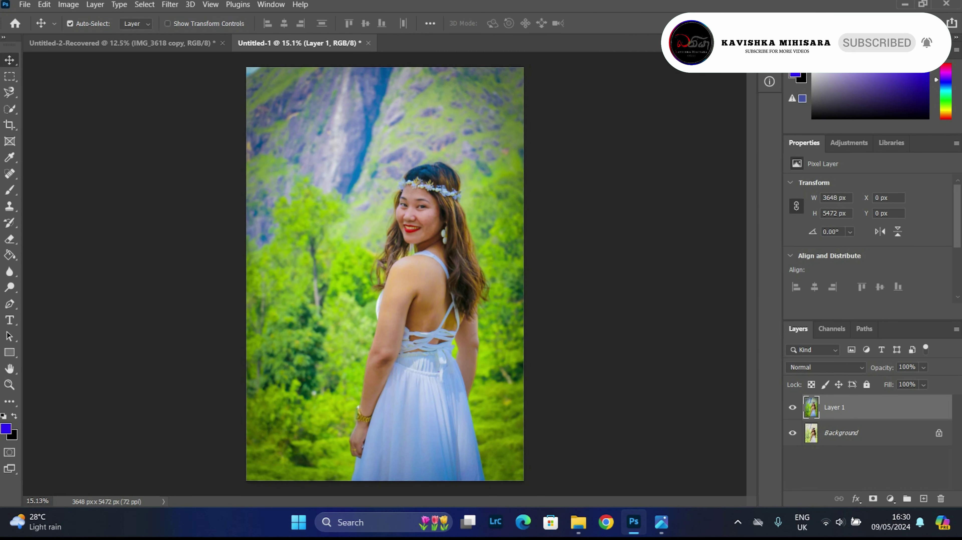
pyautogui.hotkey('ctrl', 'shift', 'a')
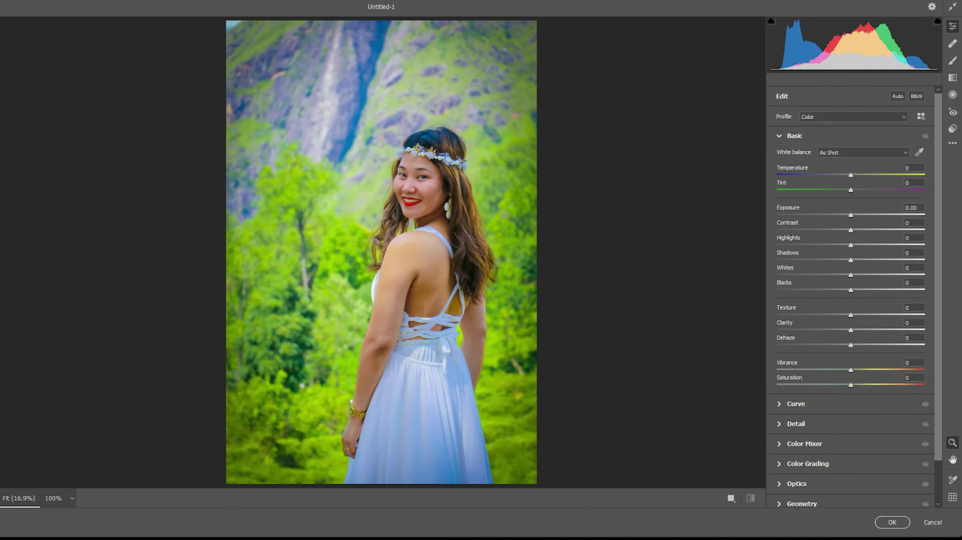
pyautogui.write('-0.45')
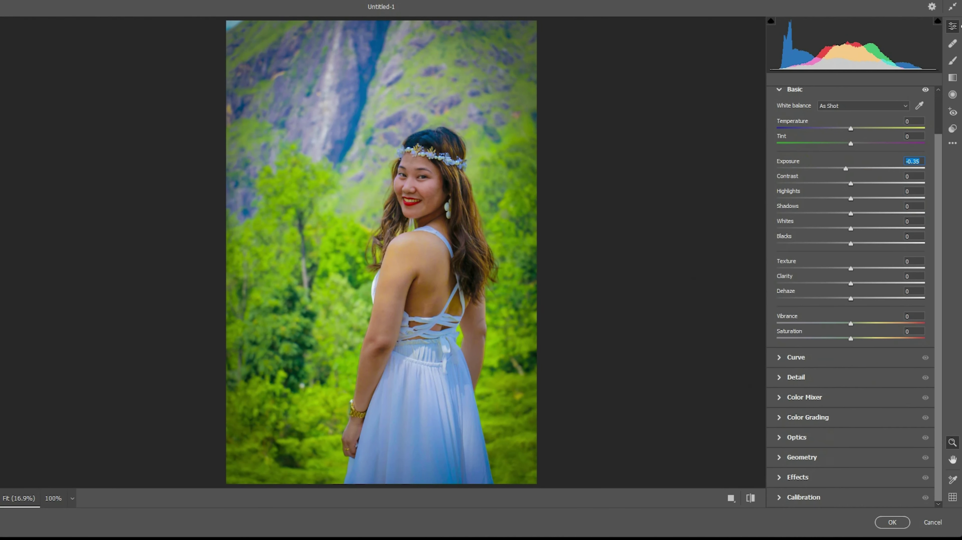
pyautogui.write('-16')
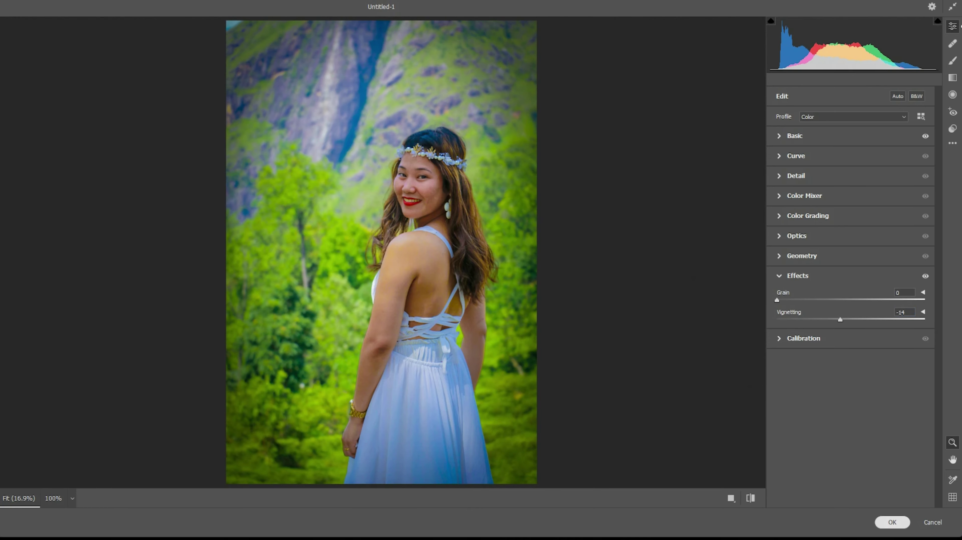
pyautogui.press('Return')
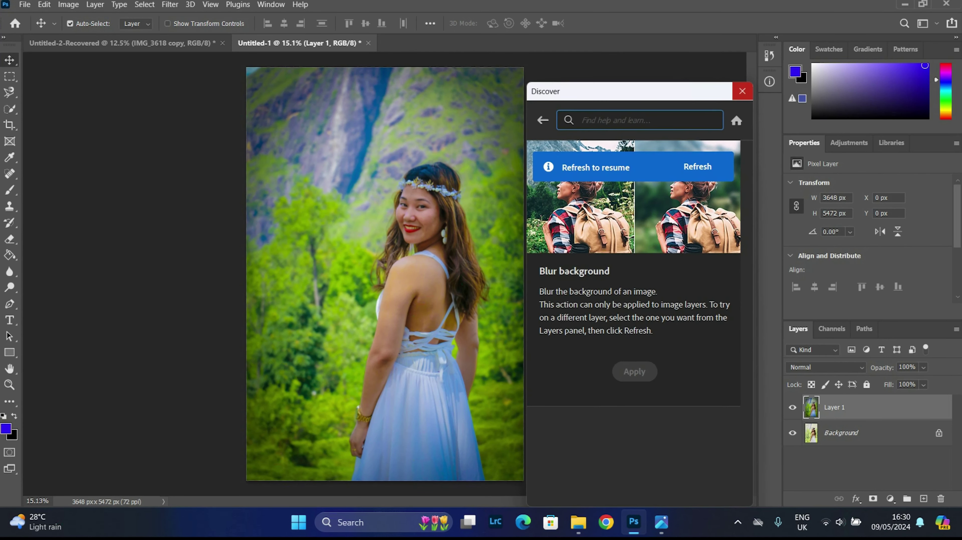
# Duplicate Layer 1 and blur its masked background with a 0.9 Gaussian radius
pyautogui.hotkey('ctrl', 'j')
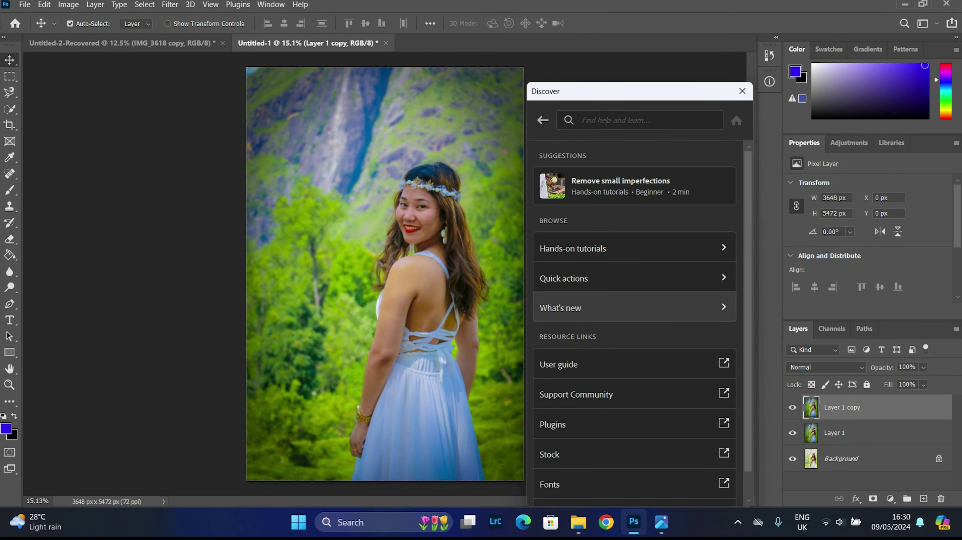
pyautogui.hotkey('ctrl', 'j')
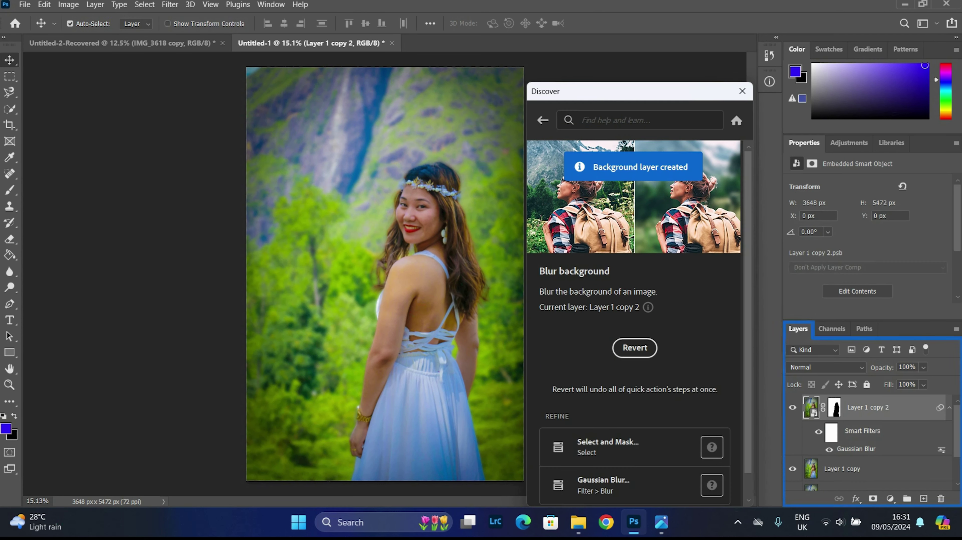
pyautogui.click(603, 458)
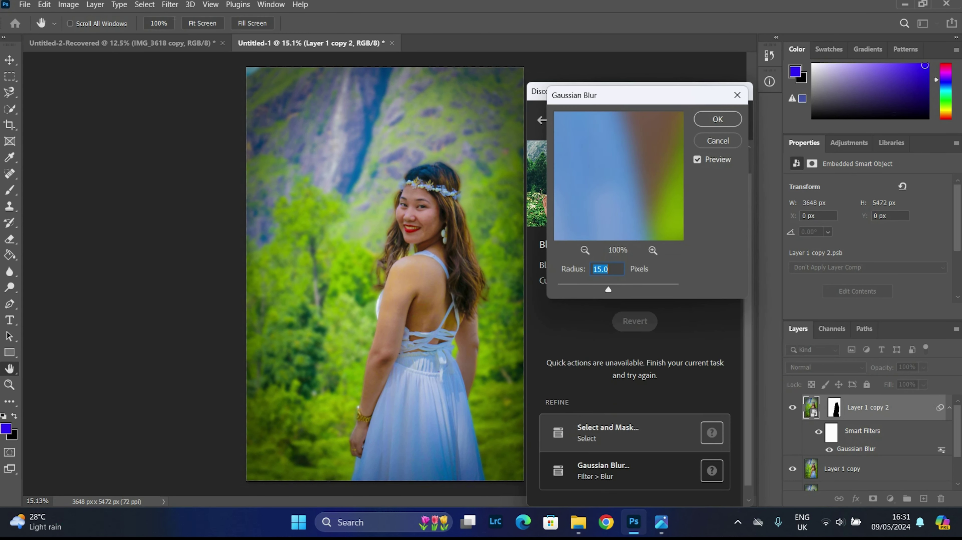
pyautogui.write('9.2')
pyautogui.press('Down')
pyautogui.press('Down')
pyautogui.press('Down')
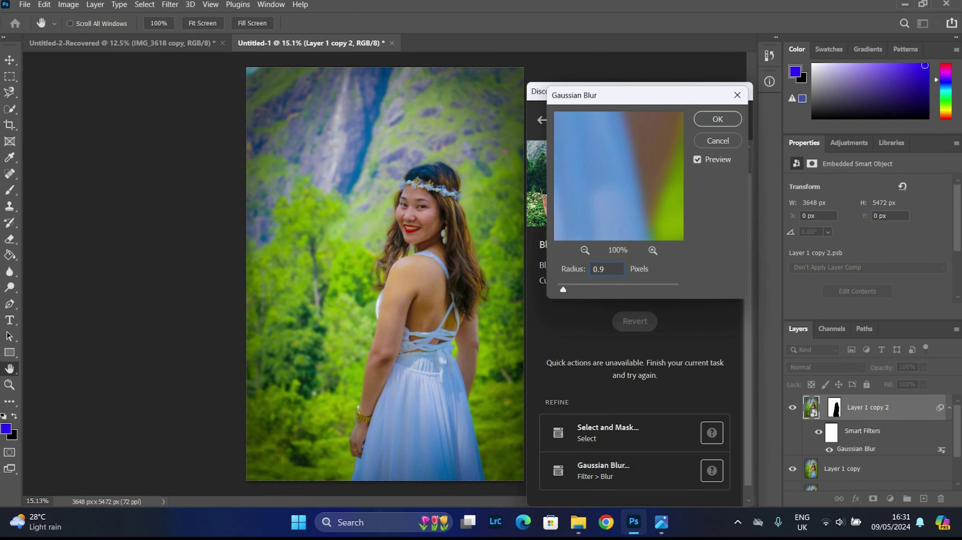
pyautogui.press('Return')
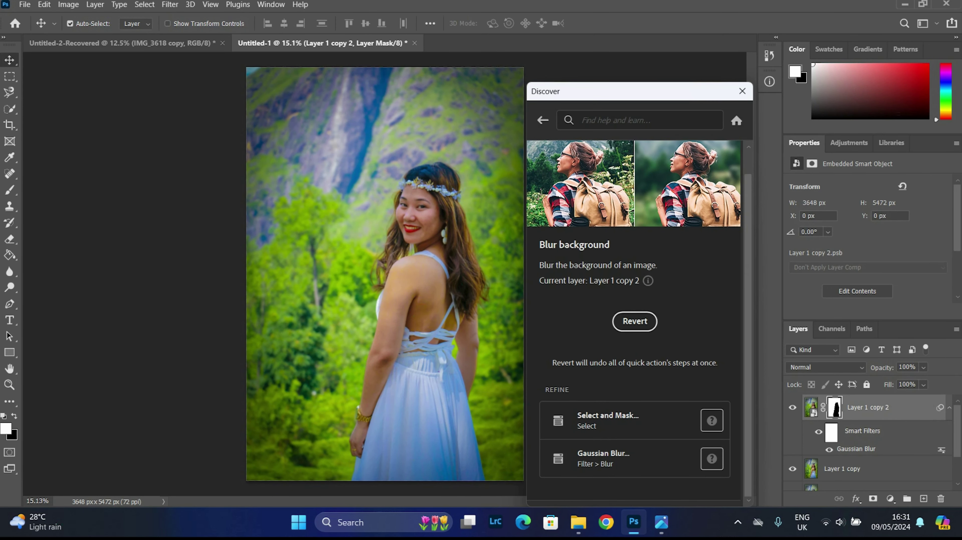
pyautogui.click(741, 91)
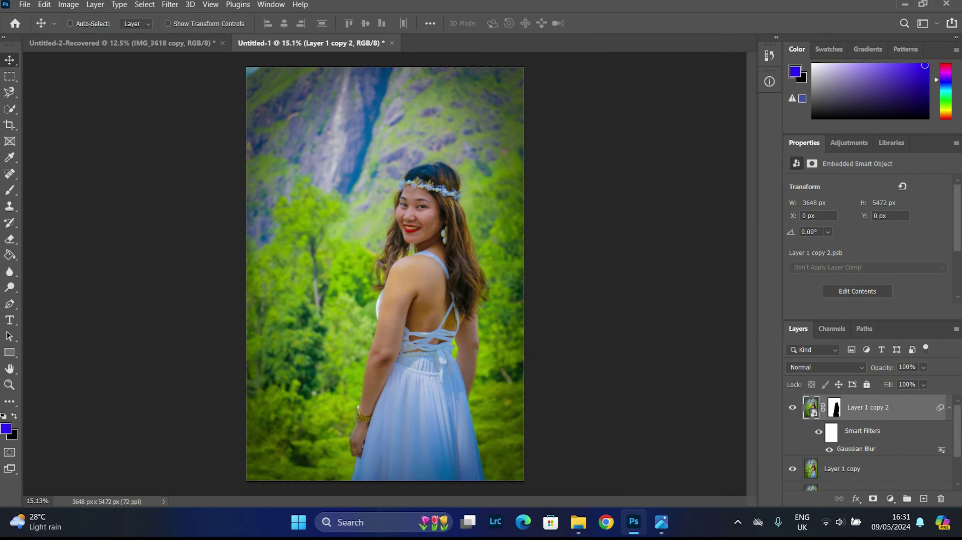
# Redo the Camera Raw grade with temperature -12 and contrast -35
pyautogui.hotkey('ctrl', 'shift', 'a')
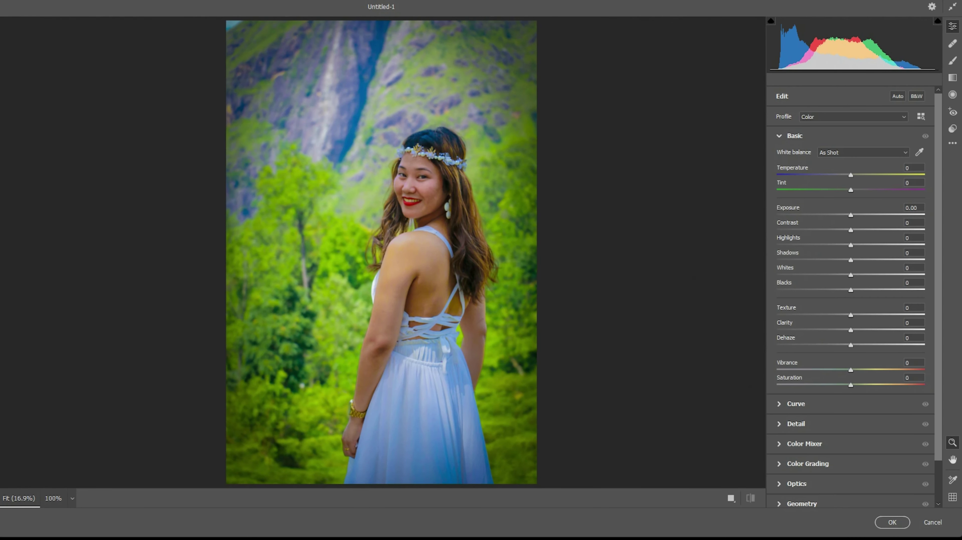
pyautogui.press('Return')
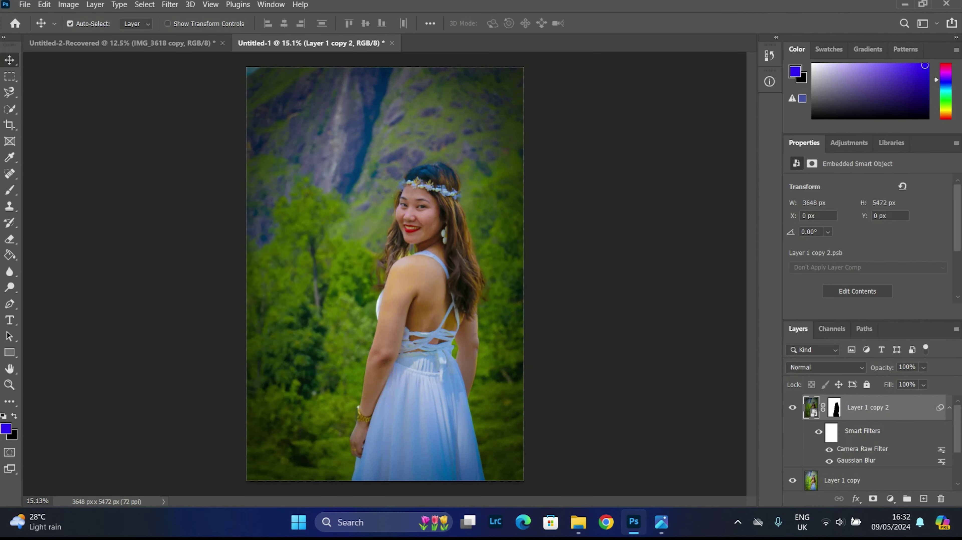
pyautogui.hotkey('ctrl', 'z')
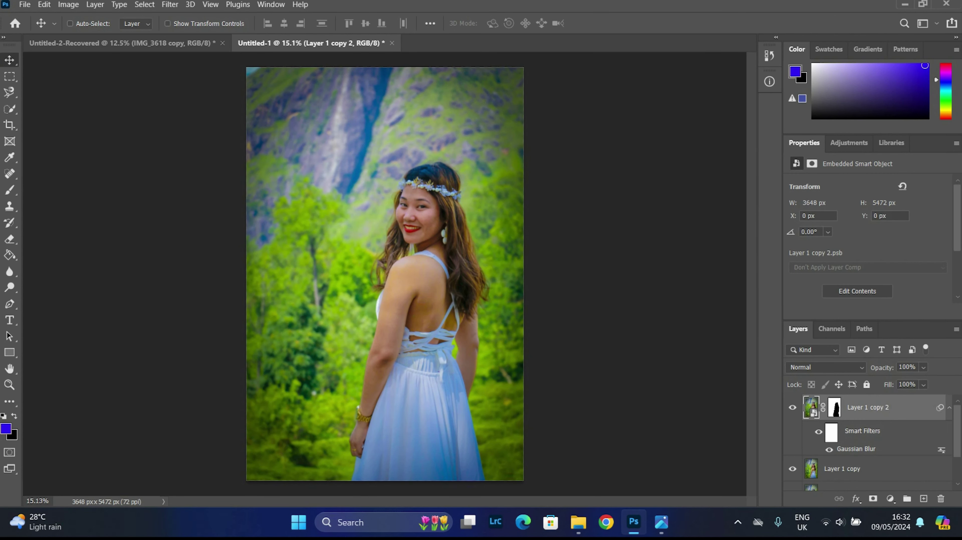
pyautogui.hotkey('ctrl', 'shift', 'a')
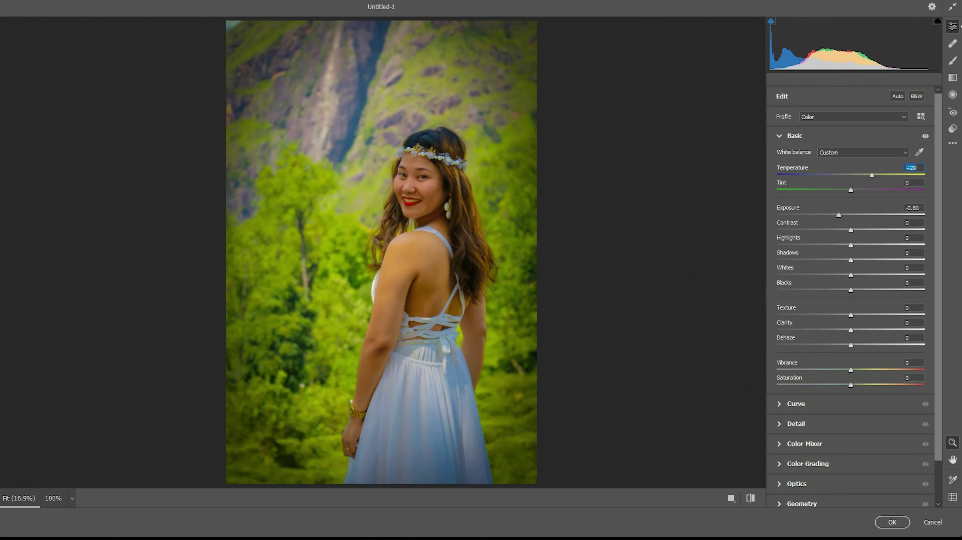
pyautogui.write('-12')
pyautogui.press('Tab')
pyautogui.press('Tab')
pyautogui.press('Tab')
pyautogui.write('55')
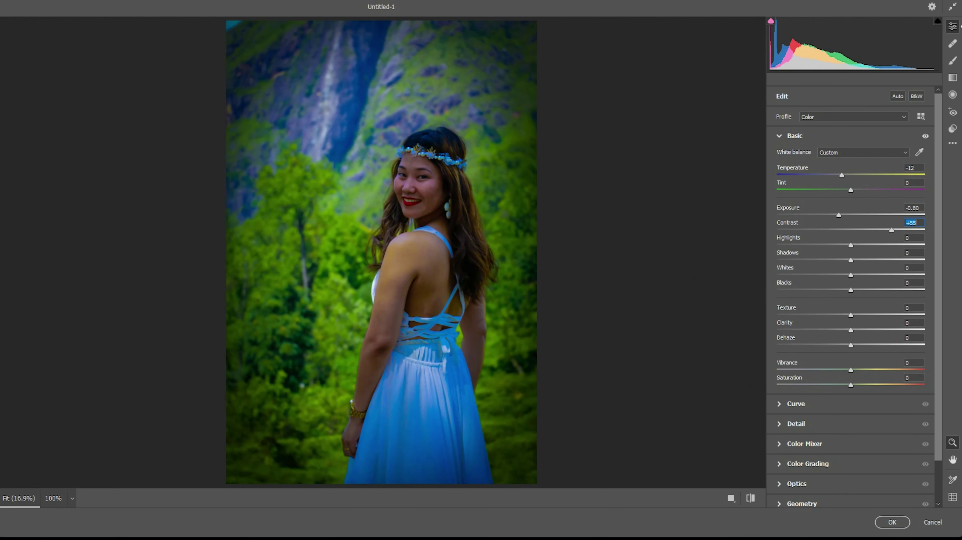
pyautogui.write('-40')
# Set exposure -1.10, highlights -28, shadows -22, vibrance +76, vignetting -23, and apply
pyautogui.hotkey('shift', 'Tab')
pyautogui.write('-1.10')
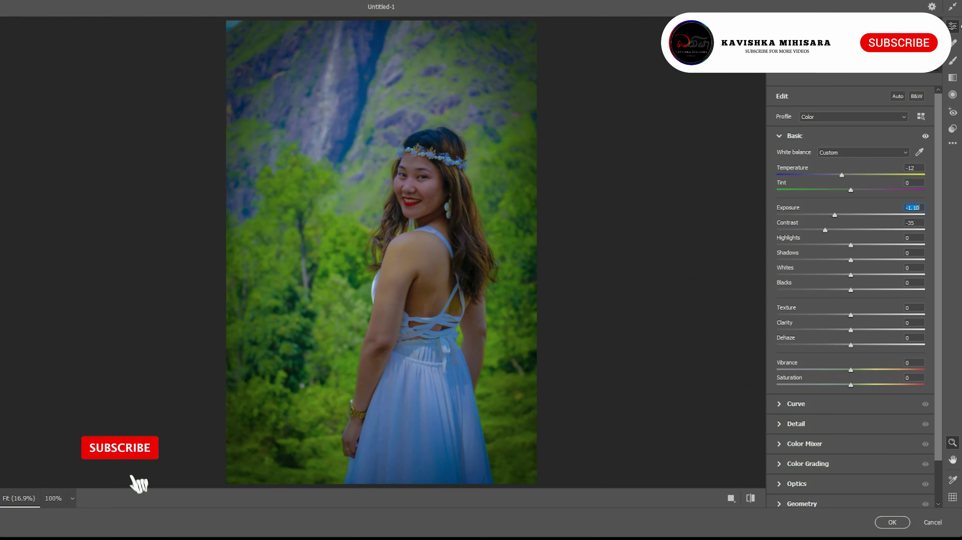
pyautogui.press('Tab')
pyautogui.press('Tab')
pyautogui.write('-31')
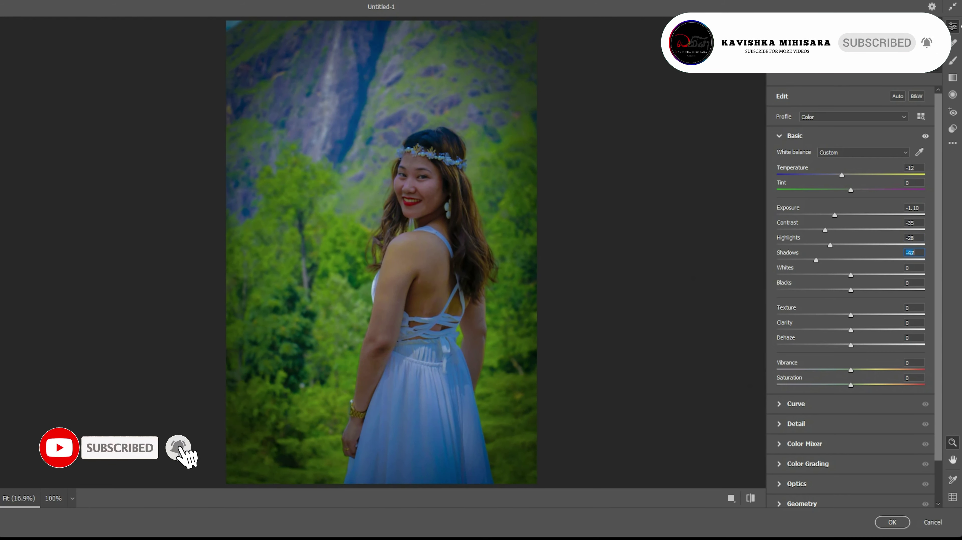
pyautogui.press('Tab')
pyautogui.press('Tab')
pyautogui.press('Tab')
pyautogui.write('76')
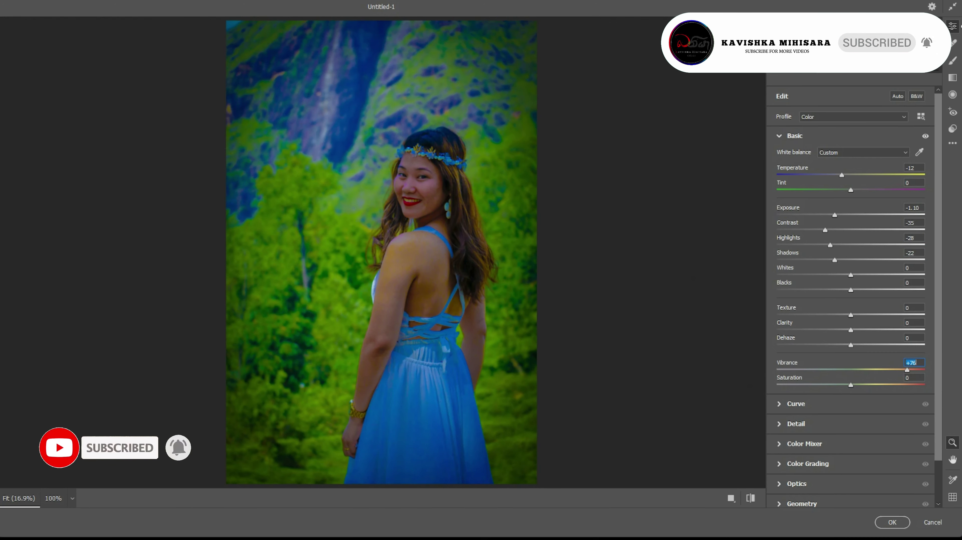
pyautogui.write('-20')
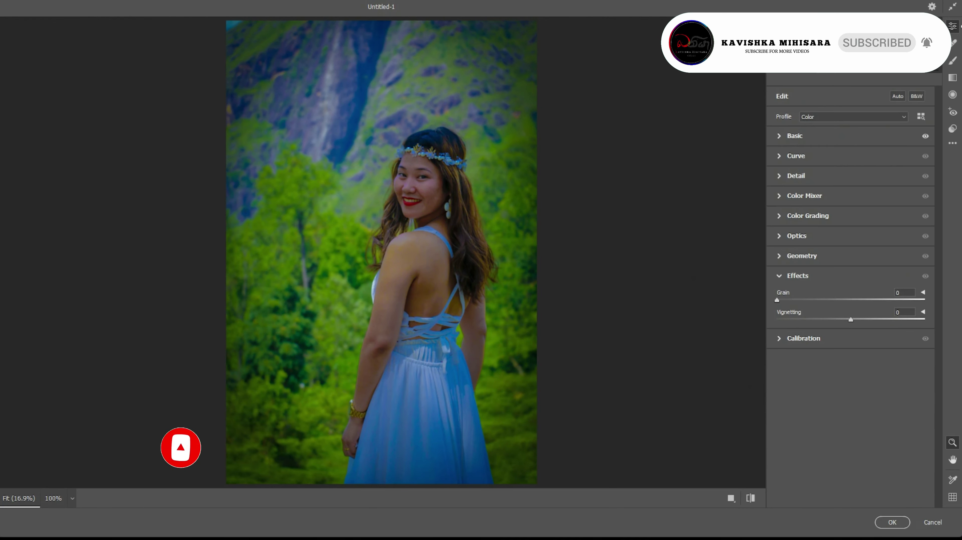
pyautogui.press('Down')
pyautogui.press('Down')
pyautogui.press('Down')
pyautogui.click(892, 521)
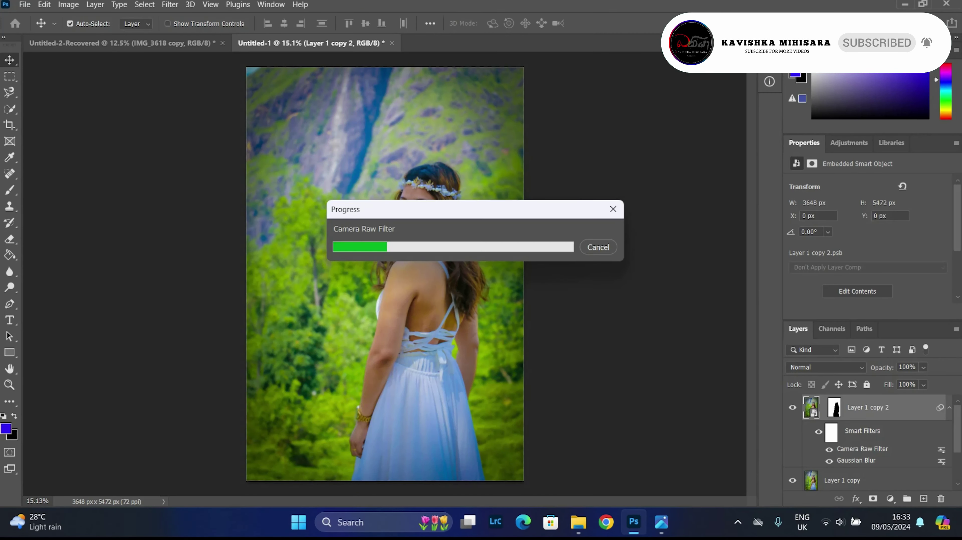
# Merge Layer 1 copy and Layer 1 into a single Layer 1 with Merge Visible
pyautogui.scroll(5, 431, 178)
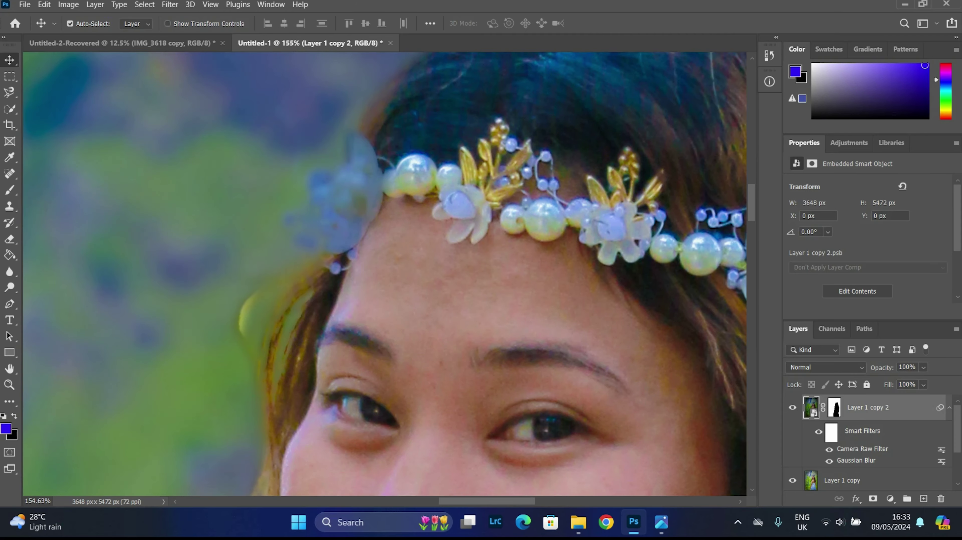
pyautogui.scroll(-5, 416, 246)
pyautogui.scroll(-5, 416, 246)
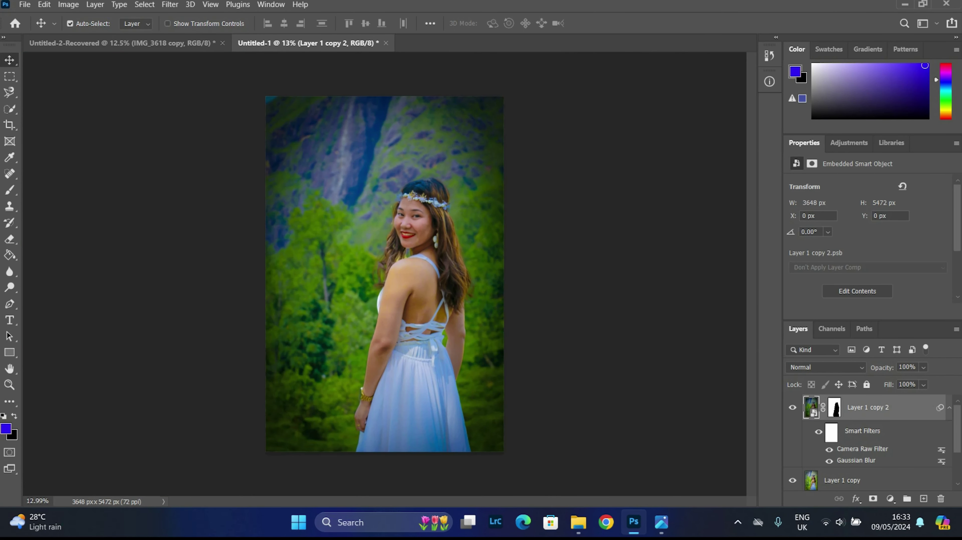
pyautogui.scroll(-3, 870, 442)
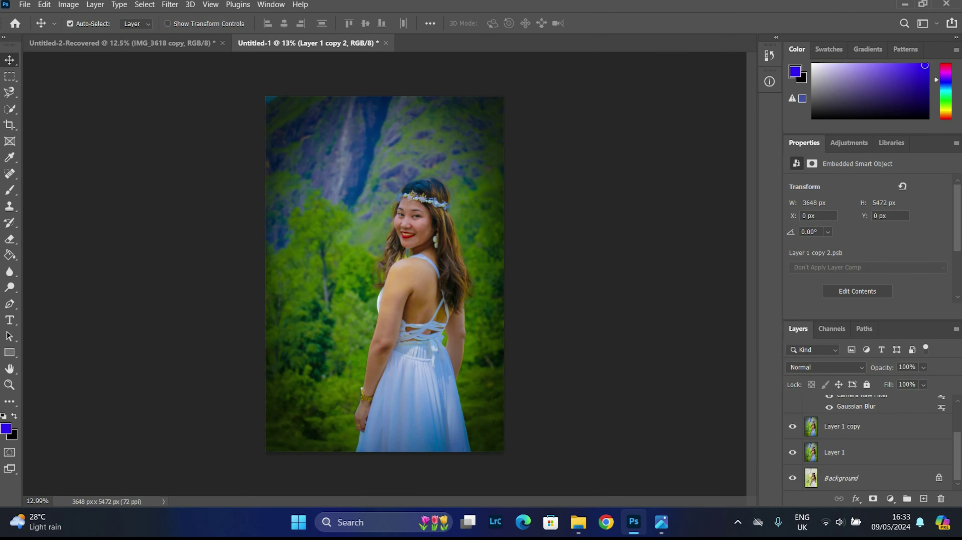
pyautogui.keyDown('shift'); pyautogui.click(834, 452); pyautogui.keyUp('shift')
pyautogui.rightClick(834, 451)
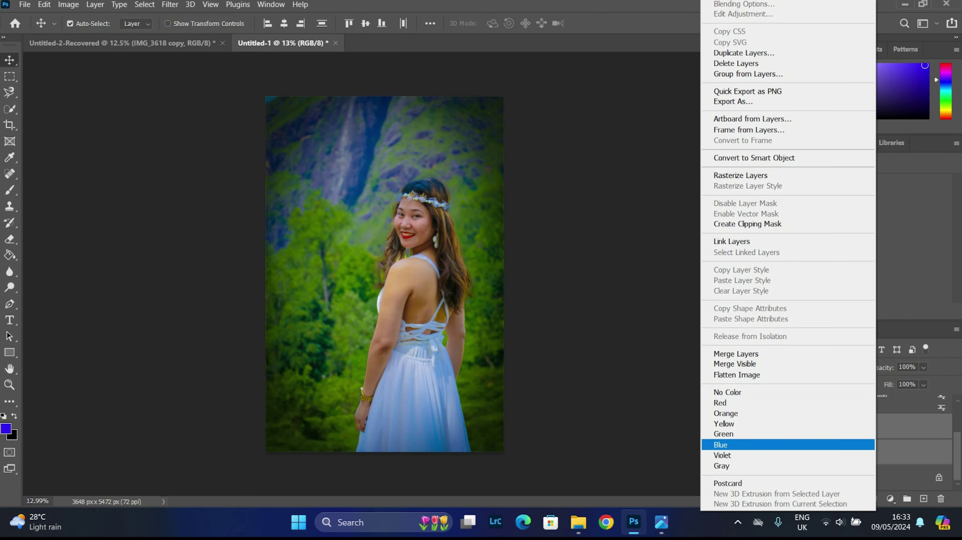
pyautogui.click(734, 364)
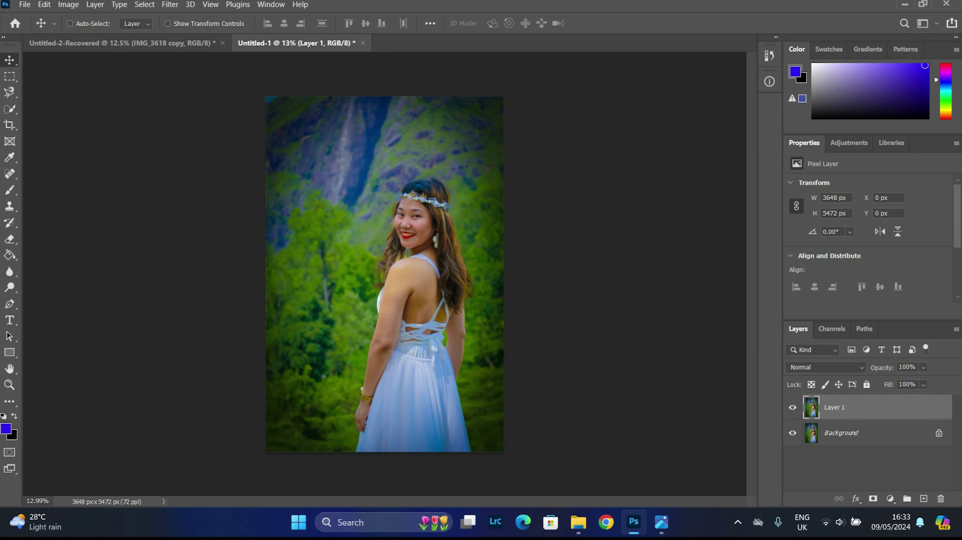
# Apply a light Camera Raw pass to Layer 1: exposure -0.25, contrast +12, highlights -1
pyautogui.hotkey('ctrl', 'shift', 'a')
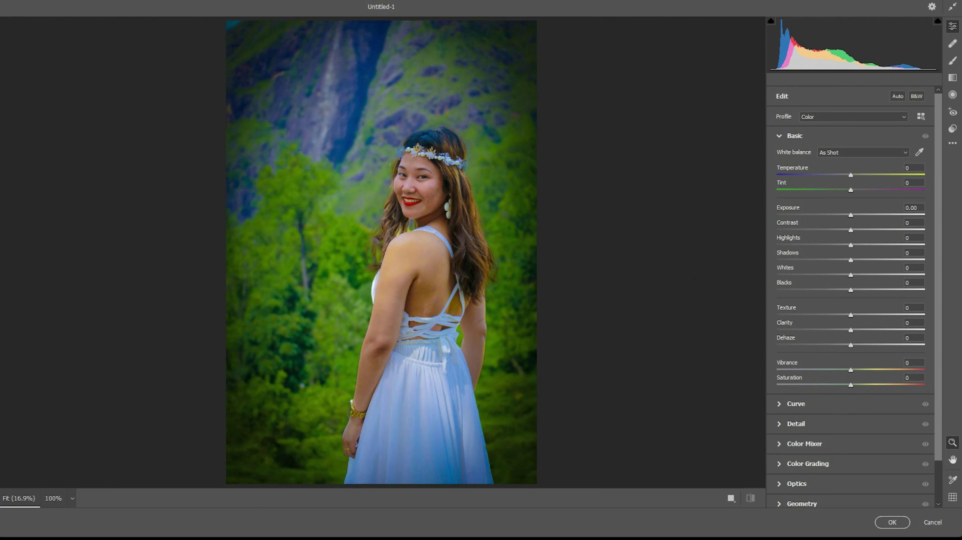
pyautogui.write('-0.25')
pyautogui.press('Return')
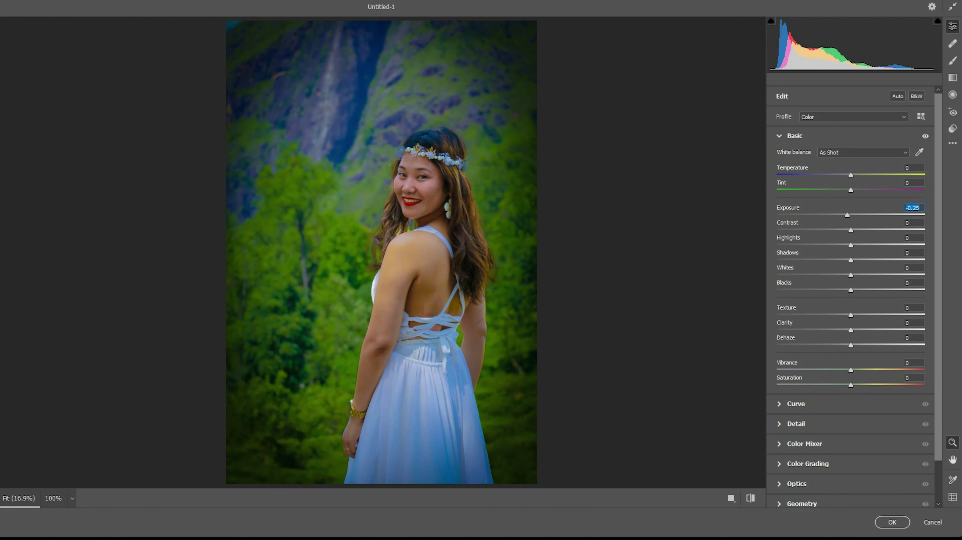
pyautogui.press('Tab')
pyautogui.write('12')
pyautogui.press('Return')
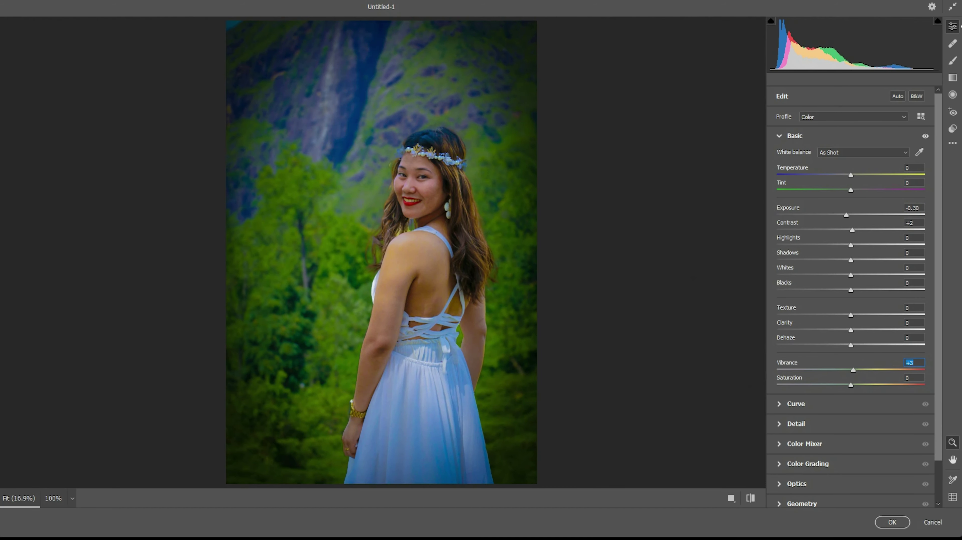
pyautogui.click(914, 238)
pyautogui.write('-1')
pyautogui.press('Return')
pyautogui.click(892, 521)
pyautogui.moveTo(634, 522)
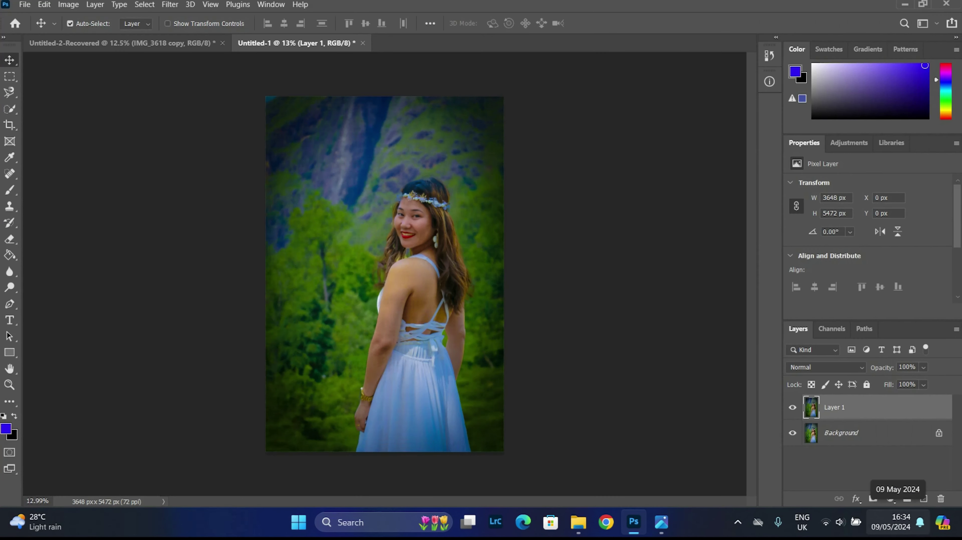
# Place the logo PNG from File Explorer onto the portrait as a new layer
pyautogui.click(579, 522)
pyautogui.moveTo(633, 460)
pyautogui.mouseDown()
pyautogui.moveTo(378, 269)
pyautogui.moveTo(312, 266)
pyautogui.moveTo(305, 274)
pyautogui.mouseUp()
pyautogui.press('Return')
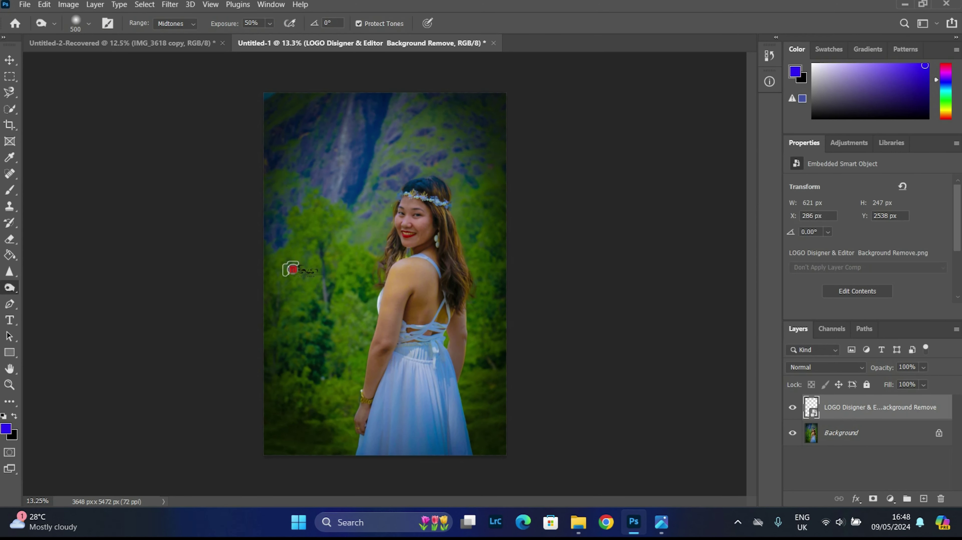
# Move the logo to the photo's top-left corner and enlarge it to about 140%
pyautogui.hotkey('ctrl', 't')
pyautogui.hotkey('ctrl', '0')
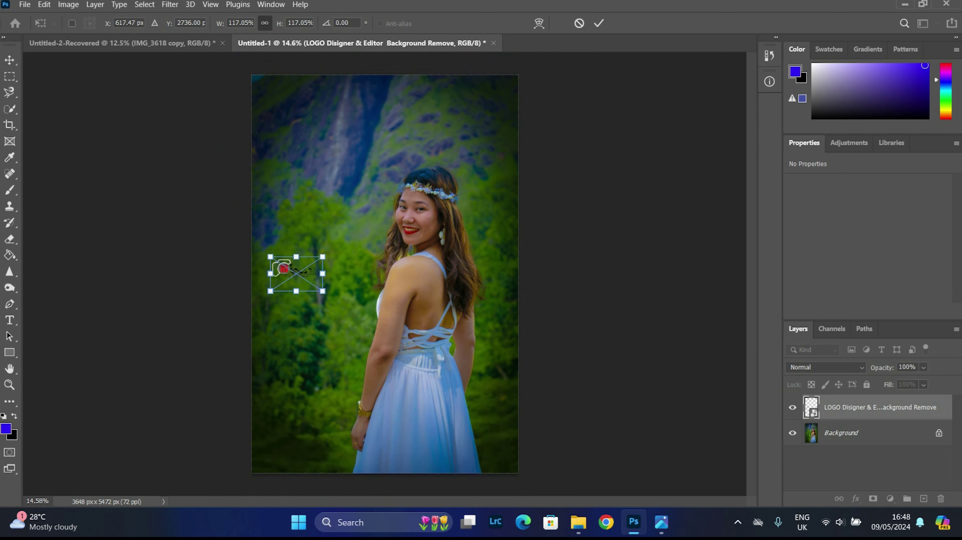
pyautogui.moveTo(291, 271); pyautogui.dragTo(301, 135)
pyautogui.moveTo(282, 93); pyautogui.dragTo(310, 144)
pyautogui.scroll(-1, 312, 150)
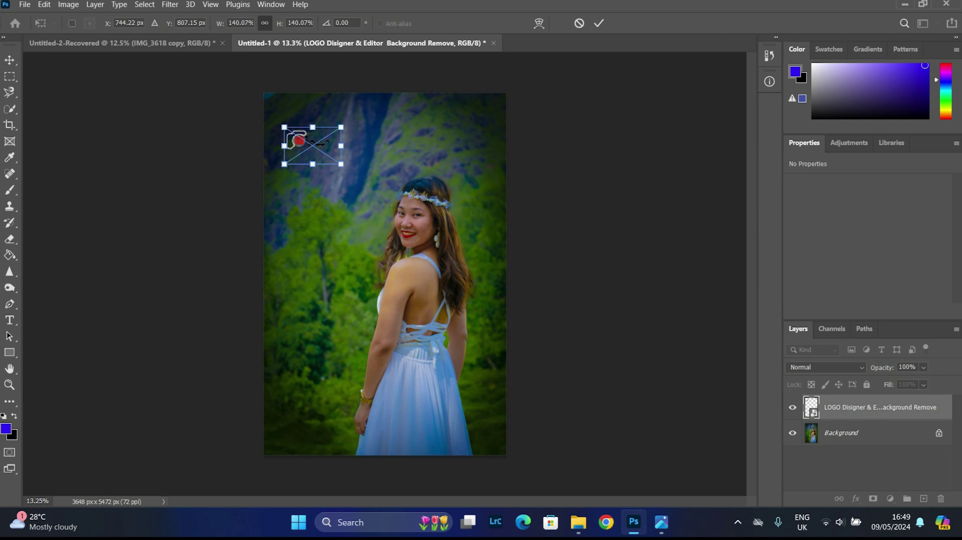
# Commit the logo's new size and position, handling the rasterize warning
pyautogui.press('Return')
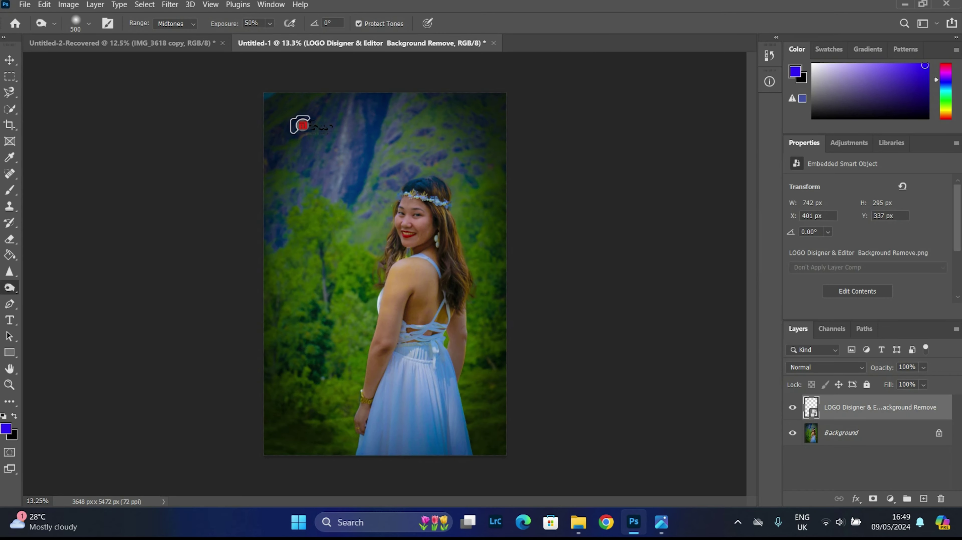
pyautogui.scroll(9, 330, 115)
pyautogui.press('o')
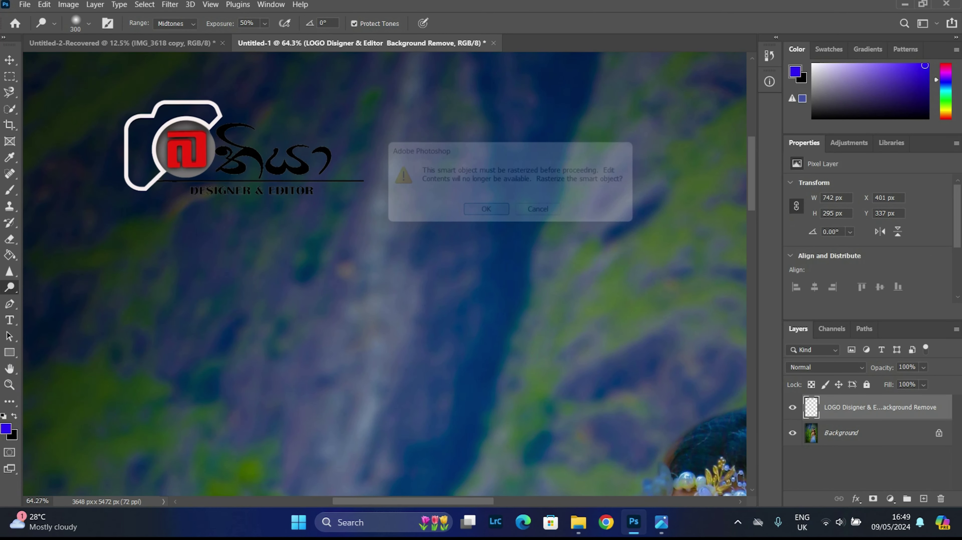
pyautogui.press('Return')
pyautogui.click(841, 433)
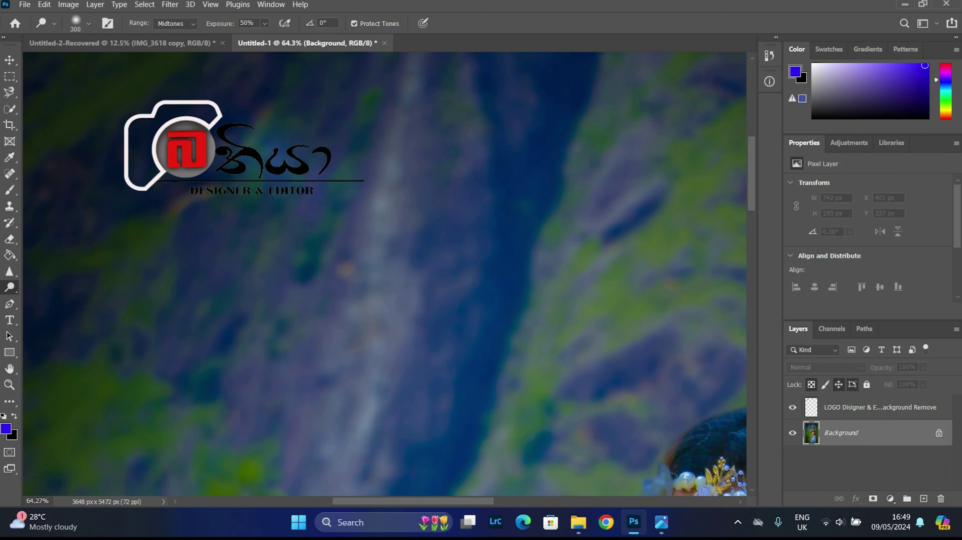
pyautogui.scroll(-3, 263, 177)
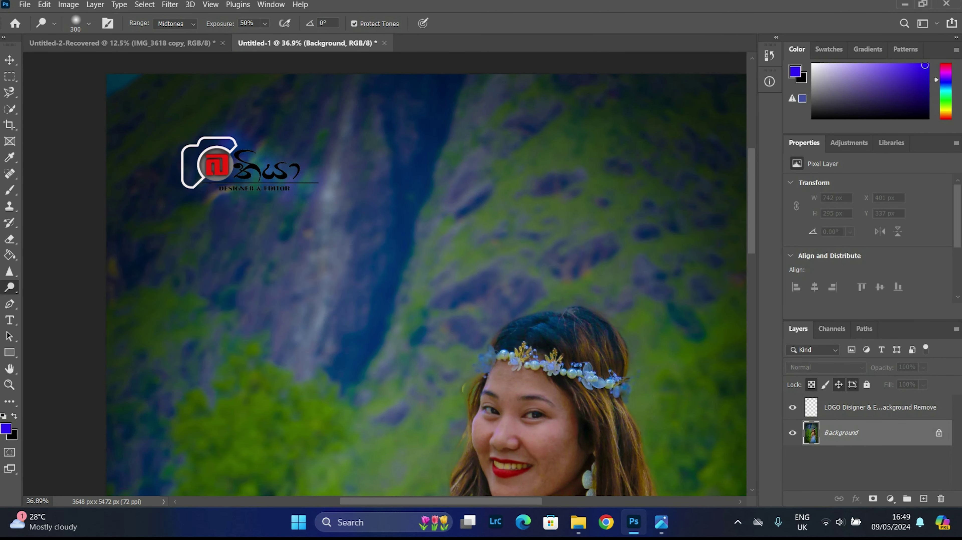
pyautogui.scroll(-5, 384, 274)
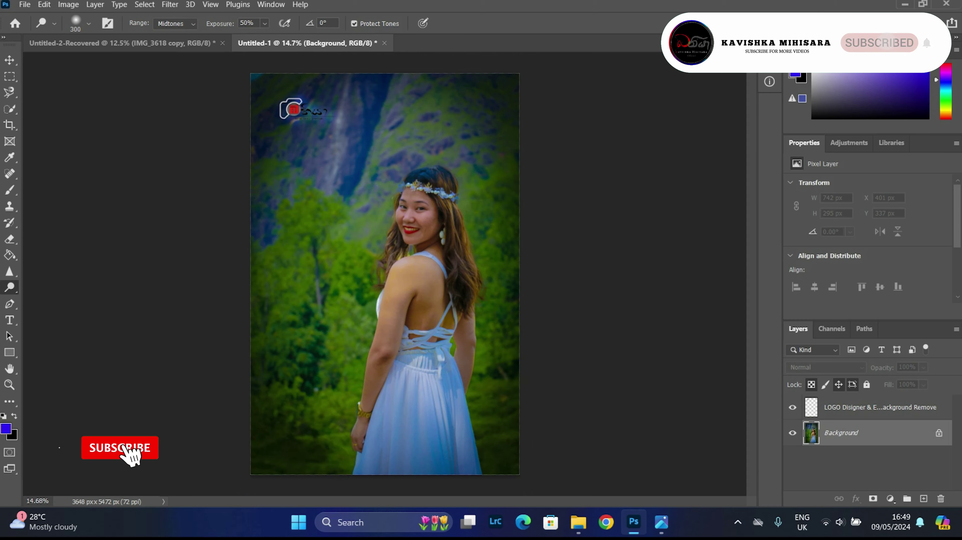
# Save the image as a JPEG named Untitled-1 in Desktop > Bathiya
pyautogui.click(24, 4)
pyautogui.click(38, 138)
pyautogui.click(511, 411)
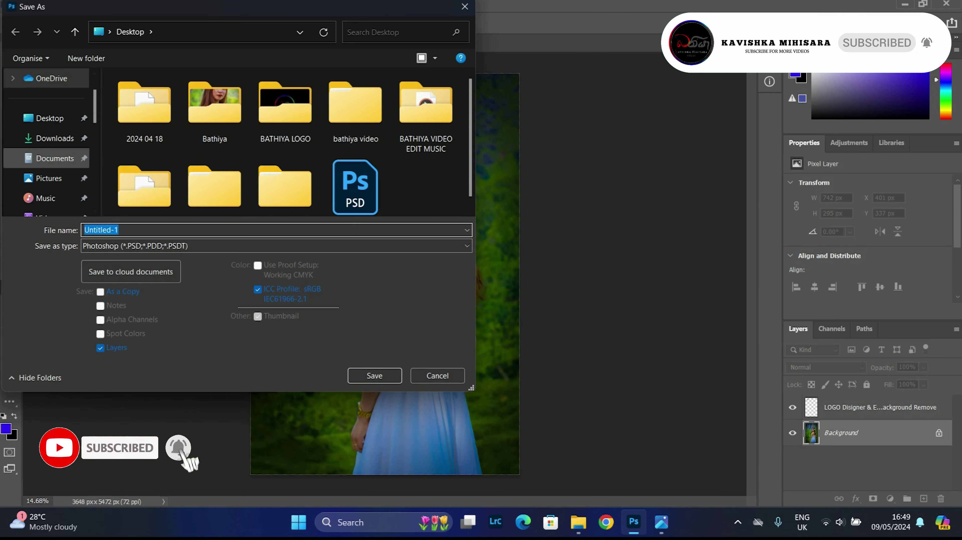
pyautogui.doubleClick(215, 106)
pyautogui.click(276, 246)
pyautogui.click(133, 348)
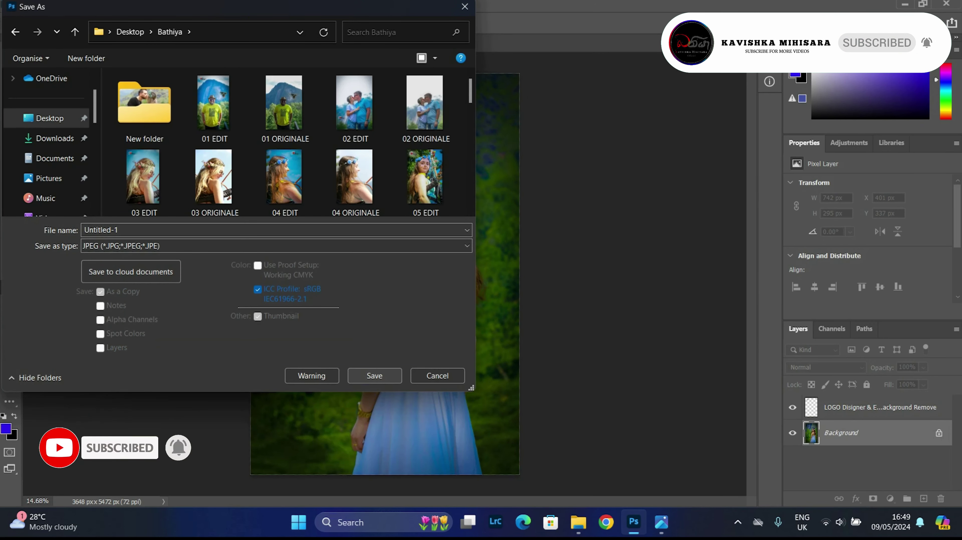
pyautogui.press('Return')
pyautogui.press('Return')
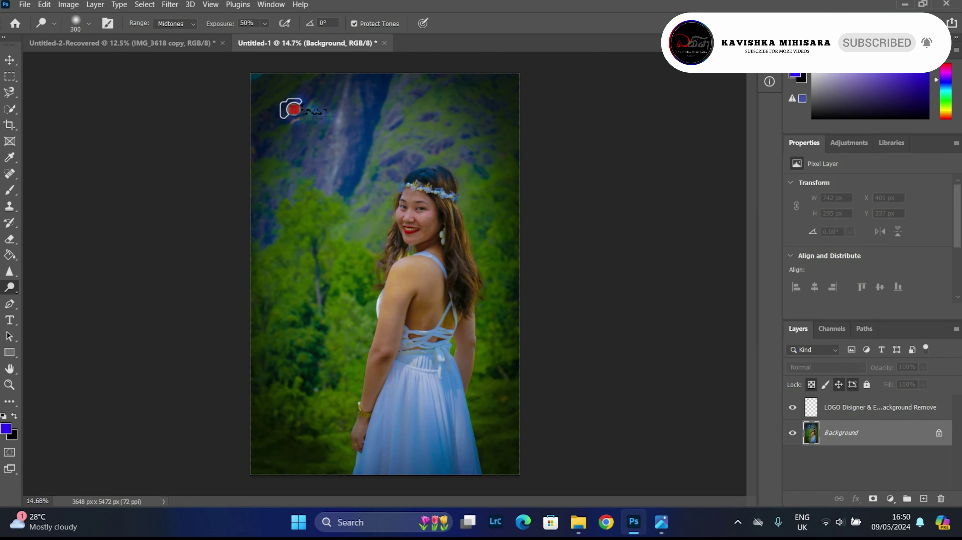
# Open the saved edited portrait from the Bathiya folder in the photo viewer
pyautogui.click(578, 522)
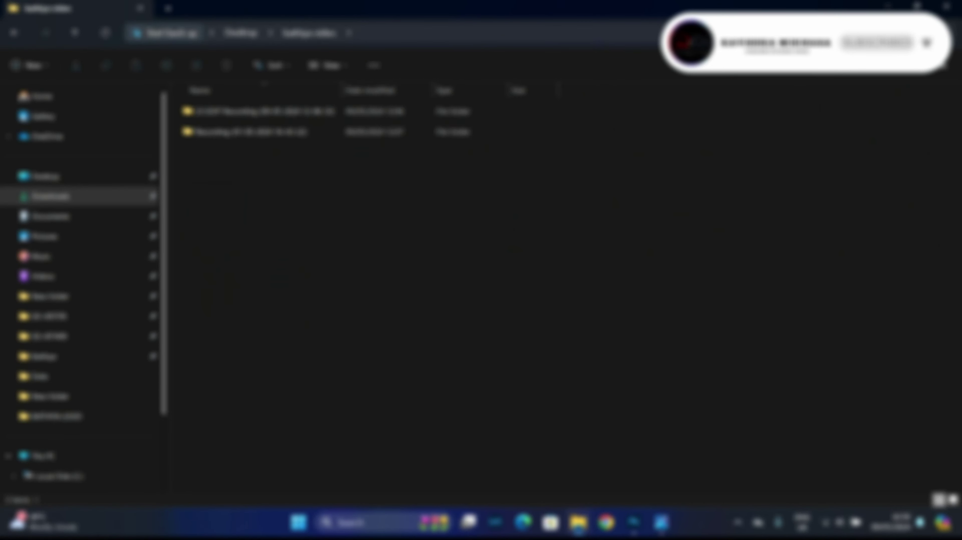
pyautogui.press('Return')
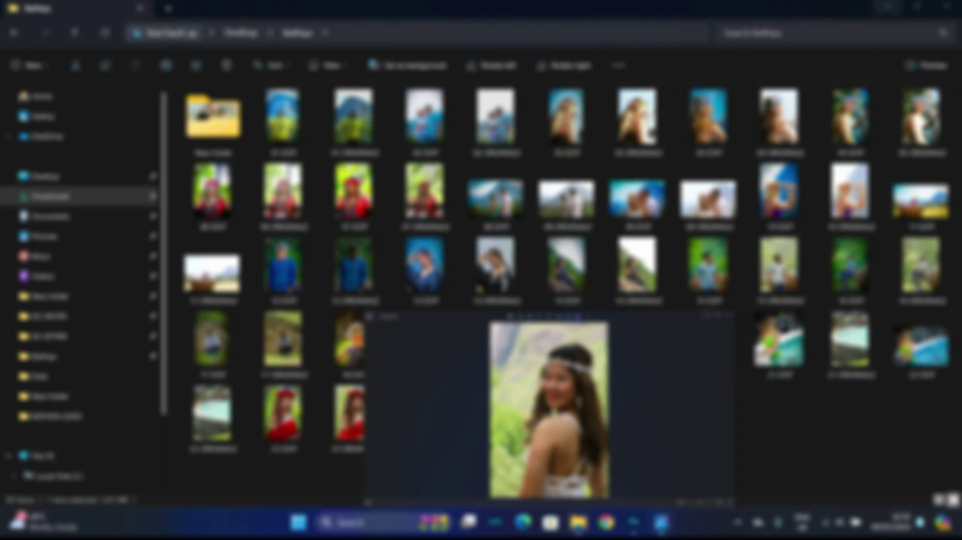